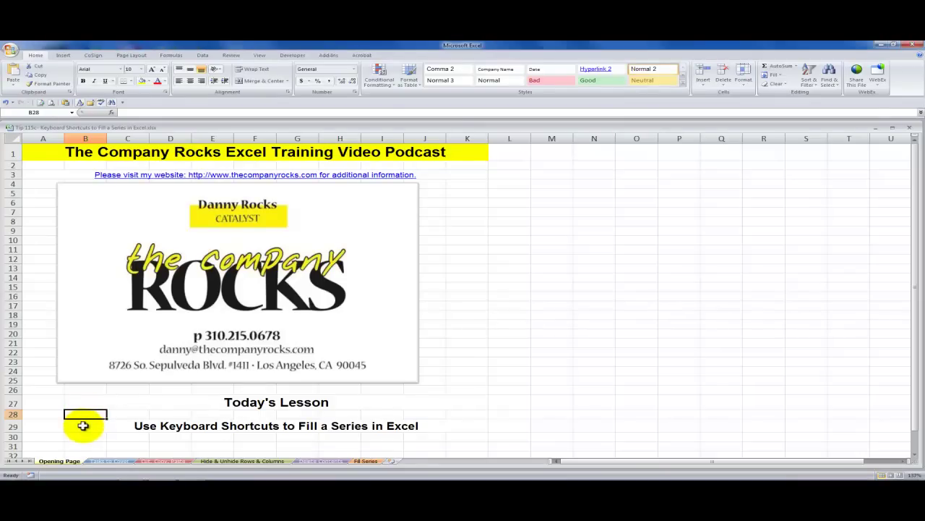
# - Switch from the lesson page to the Cells, Columns & Rows shortcuts sheet
pyautogui.click(83, 425)
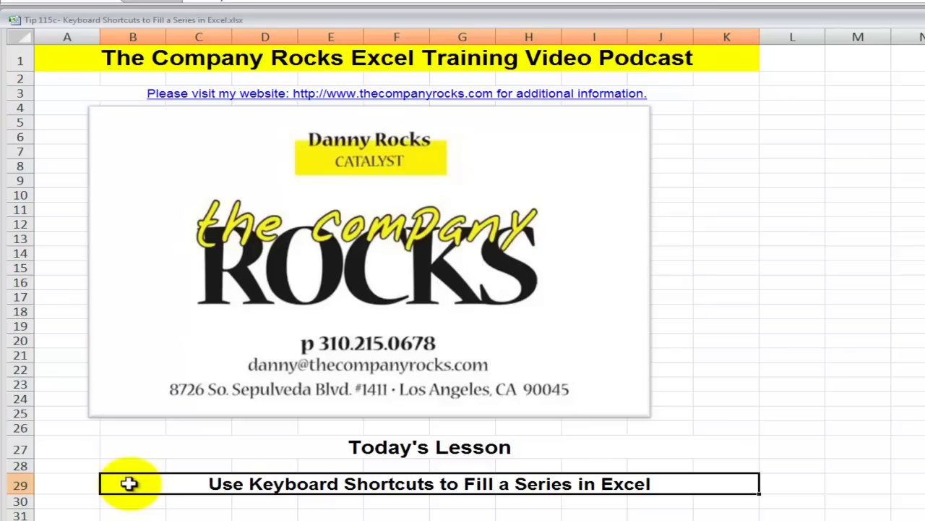
pyautogui.click(151, 516)
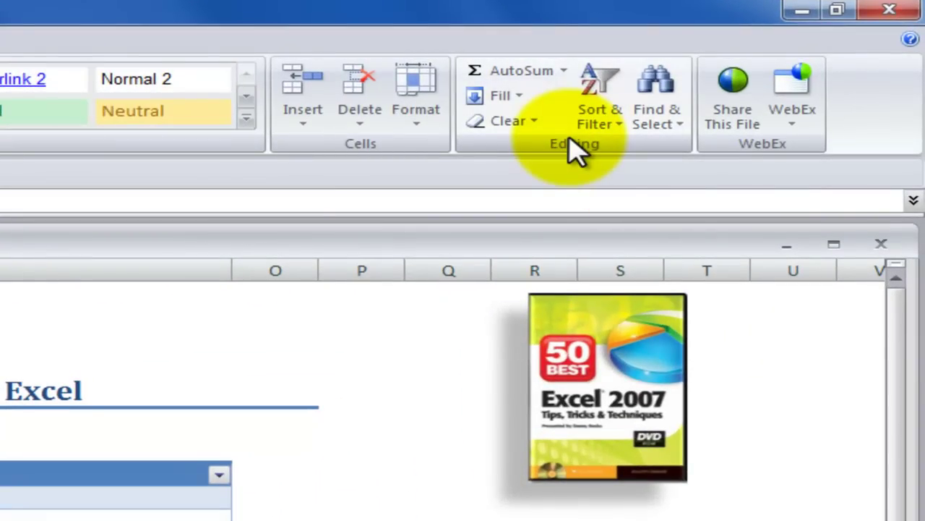
pyautogui.click(523, 96)
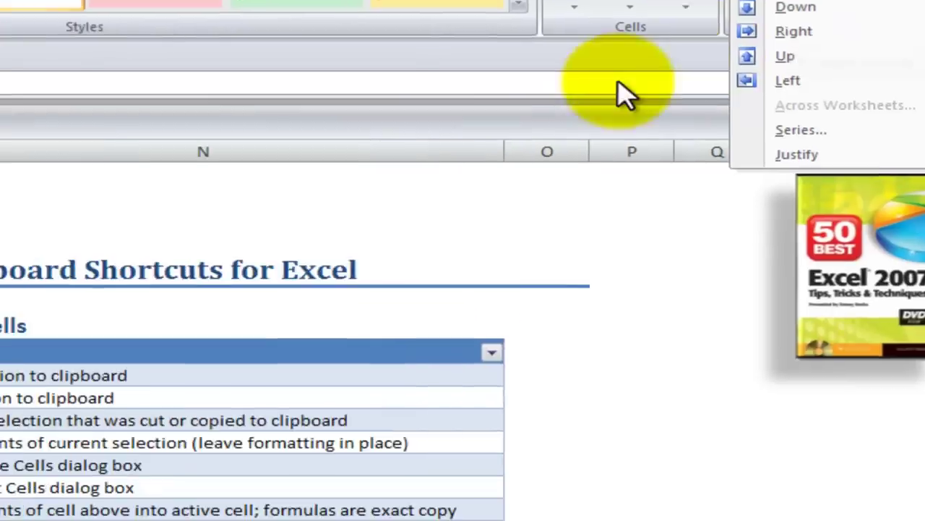
pyautogui.press('Escape')
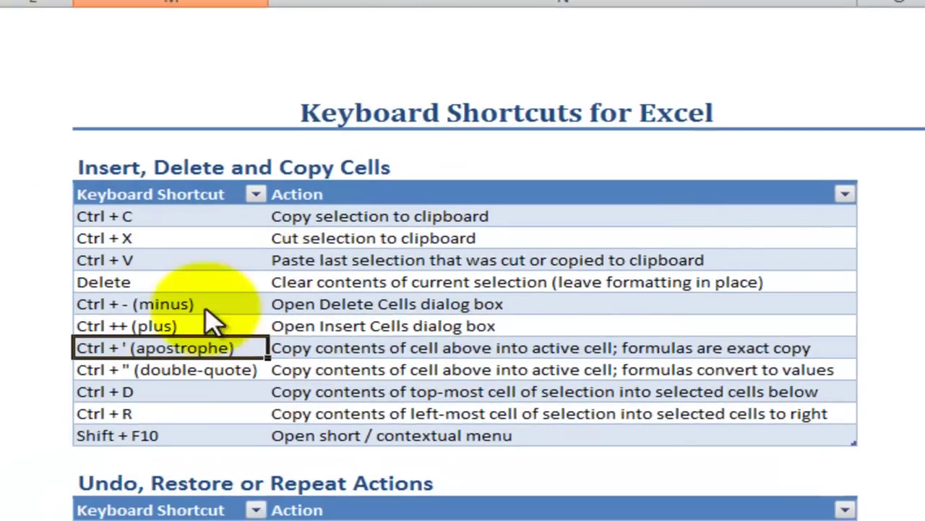
pyautogui.click(106, 370)
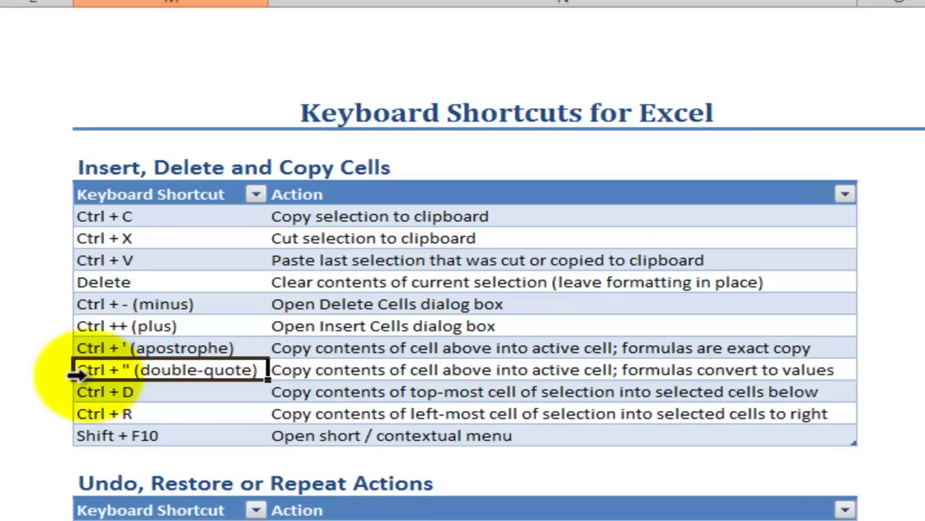
pyautogui.click(322, 348)
pyautogui.click(327, 371)
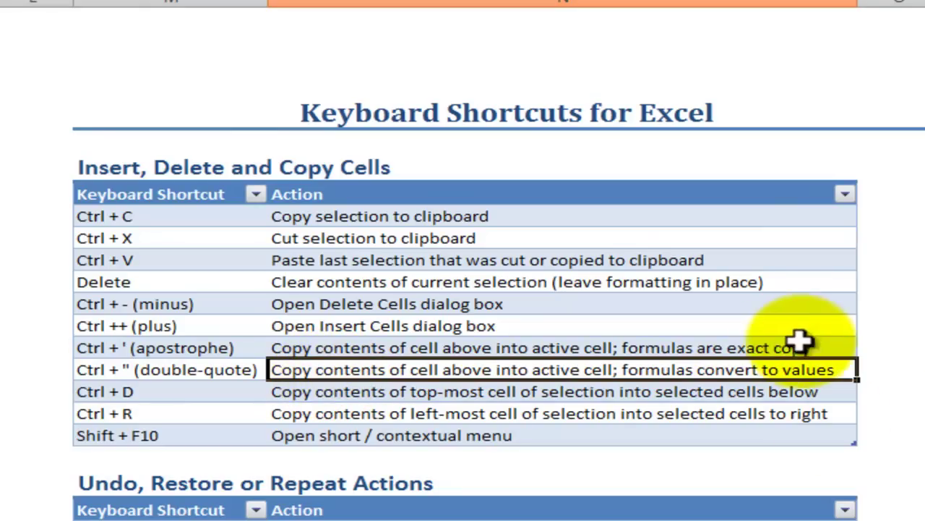
pyautogui.click(761, 349)
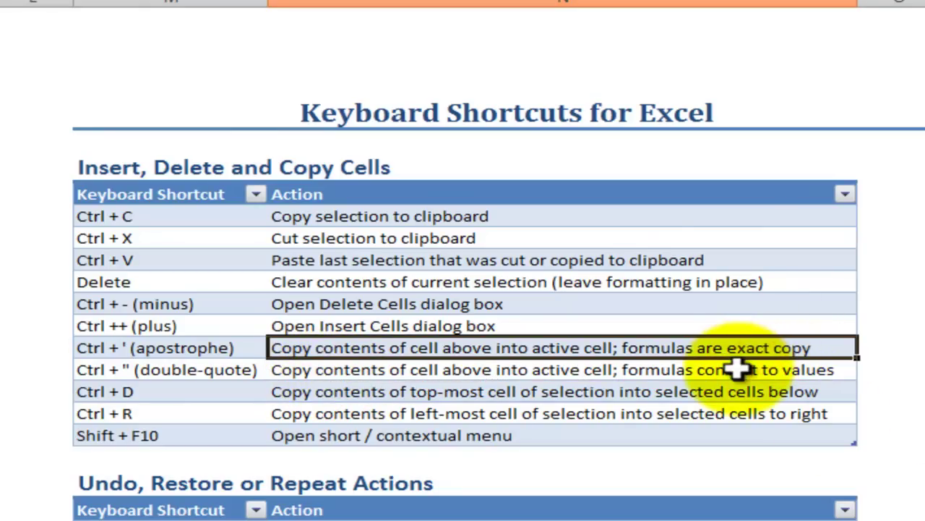
pyautogui.click(739, 370)
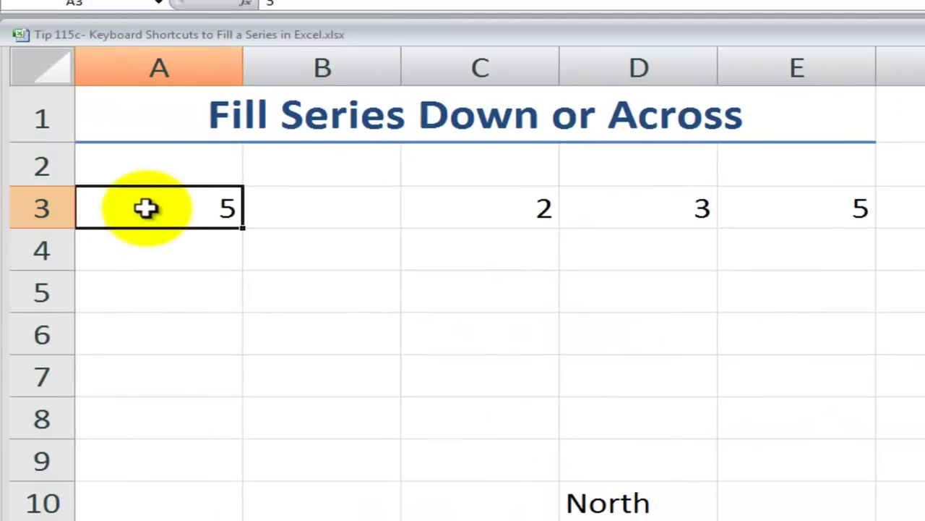
# - Select A3:A9 and fill the 5 from A3 down with Ctrl+D
pyautogui.doubleClick(153, 208)
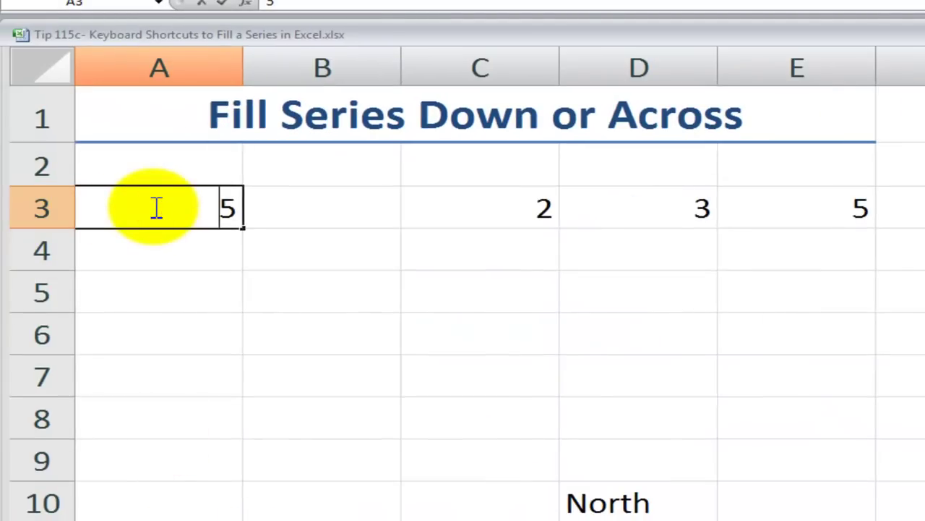
pyautogui.press('Escape')
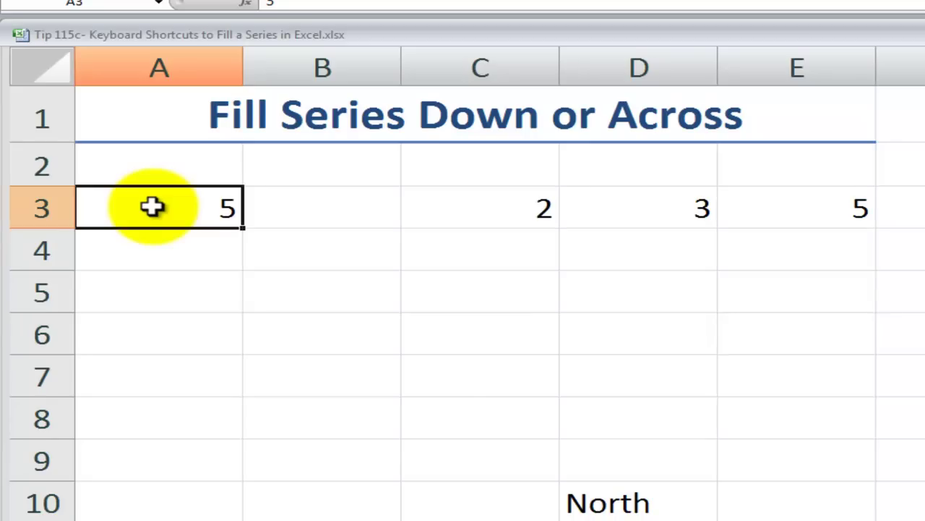
pyautogui.hotkey('shift', 'Down')
pyautogui.hotkey('shift', 'Down')
pyautogui.hotkey('shift', 'Down')
pyautogui.hotkey('shift', 'Down')
pyautogui.hotkey('shift', 'Down')
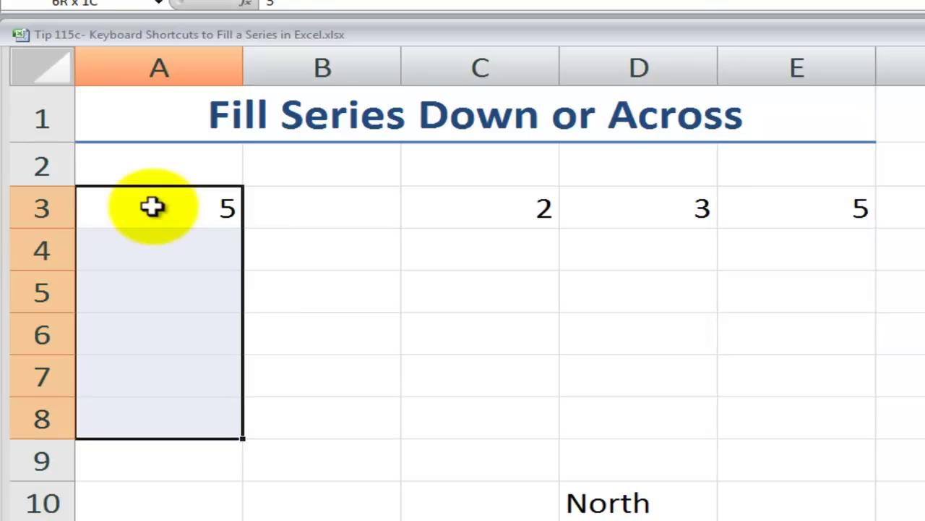
pyautogui.hotkey('shift', 'Down')
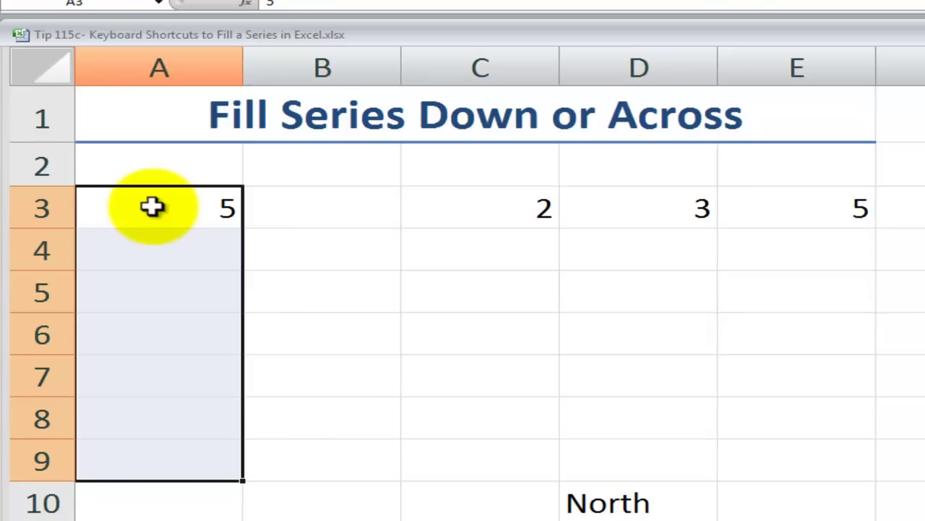
pyautogui.hotkey('ctrl', 'd')
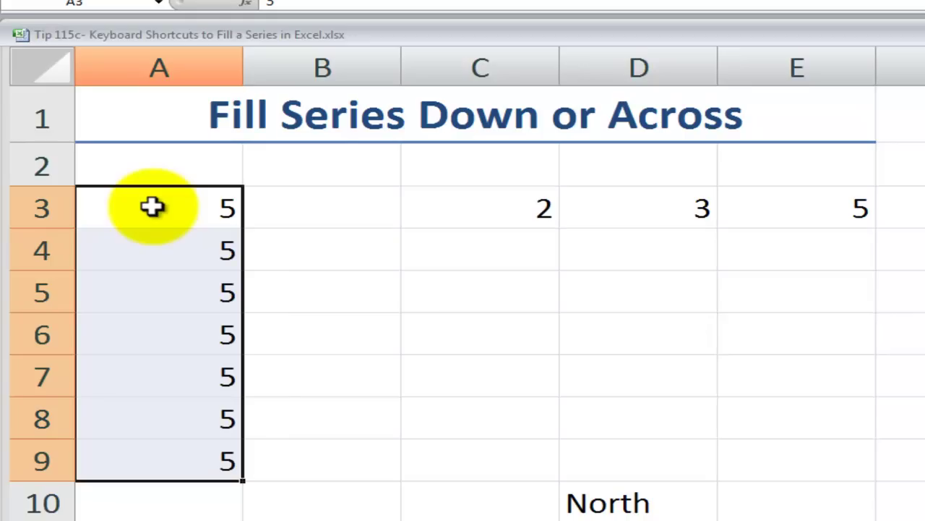
pyautogui.press('Down')
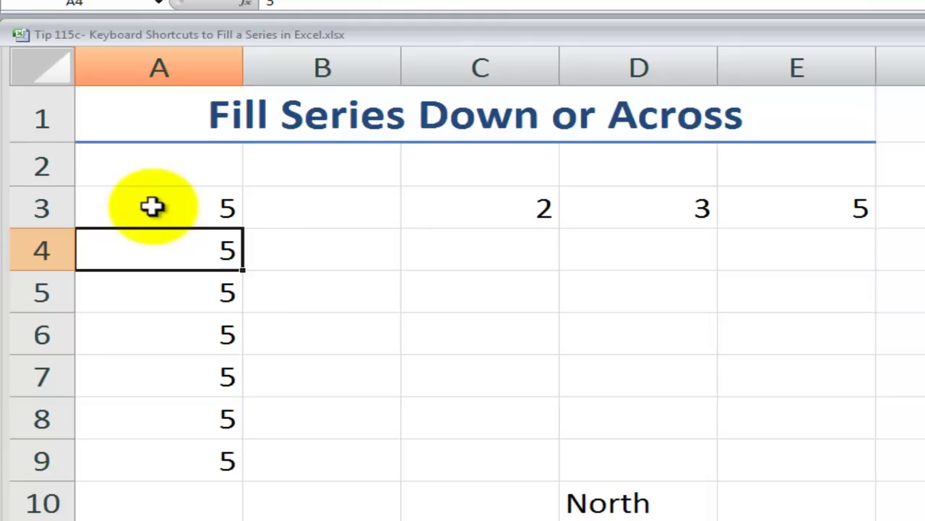
# - Clear the copied 5s from A4:A9
pyautogui.hotkey('ctrl', 'shift', 'Down')
pyautogui.press('Delete')
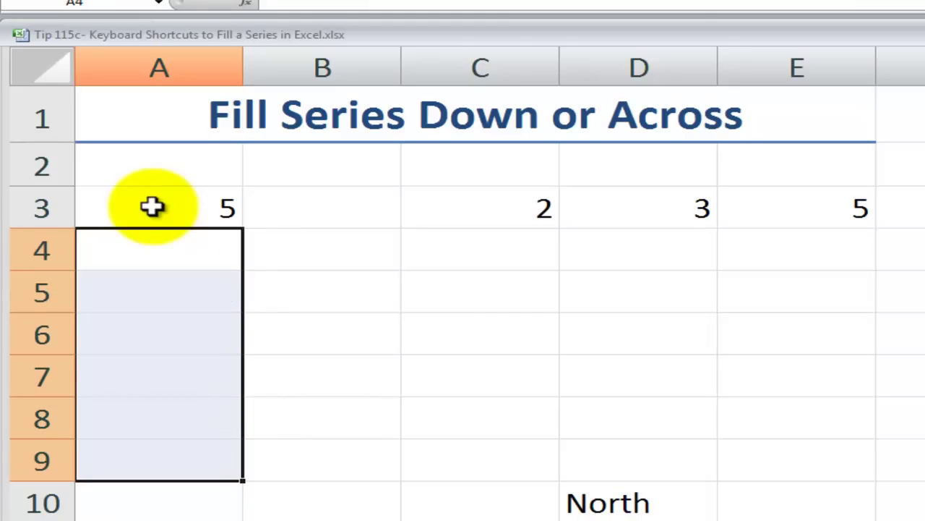
pyautogui.press('Down')
pyautogui.press('Down')
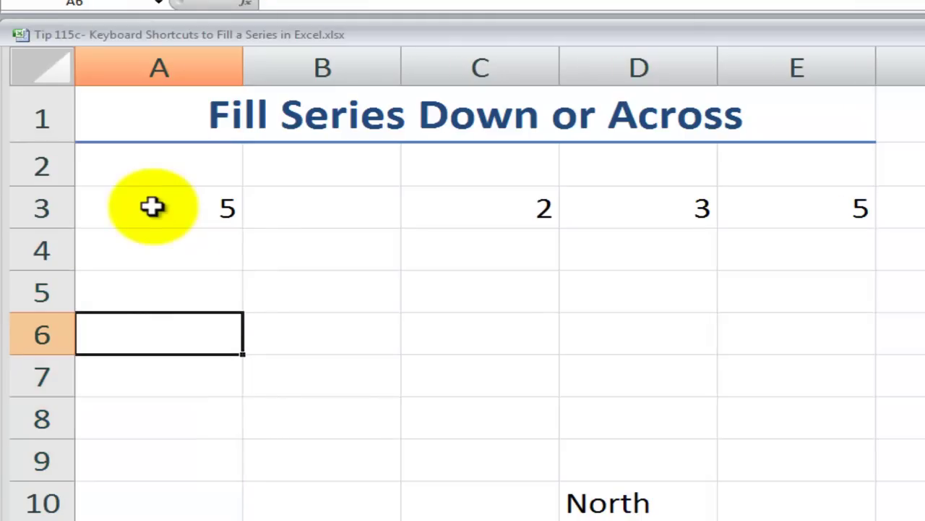
# - Enter 10 in A6, fill it across to D6 with Ctrl+R, then undo the fill
pyautogui.write('10')
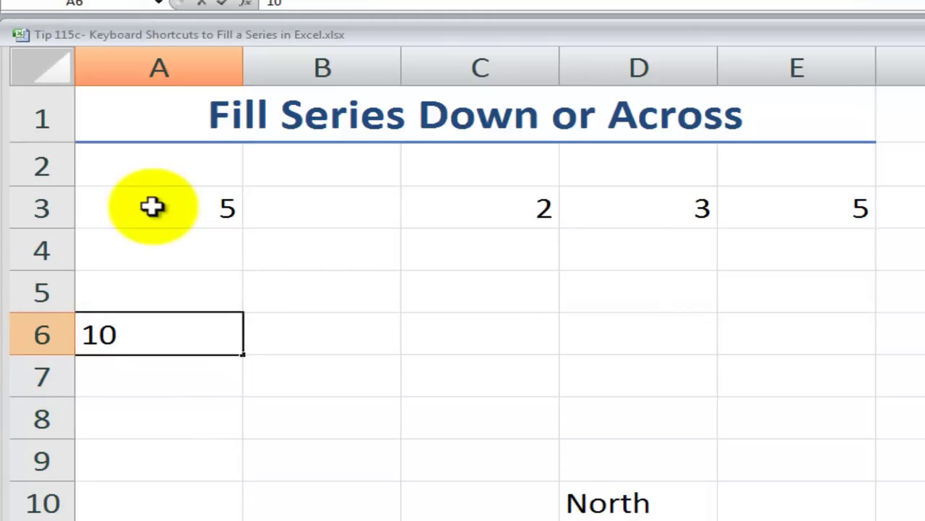
pyautogui.press('Tab')
pyautogui.hotkey('shift', 'Tab')
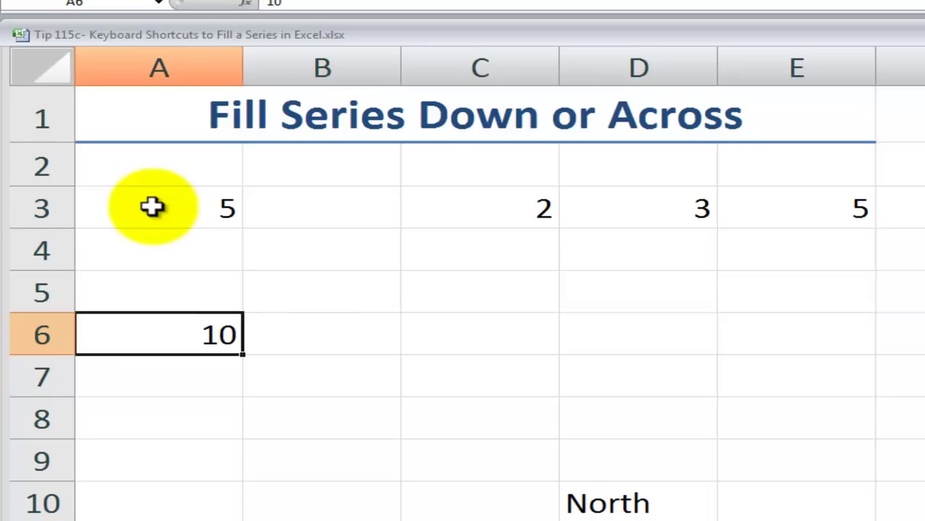
pyautogui.hotkey('shift', 'Right')
pyautogui.hotkey('shift', 'Right')
pyautogui.hotkey('shift', 'Right')
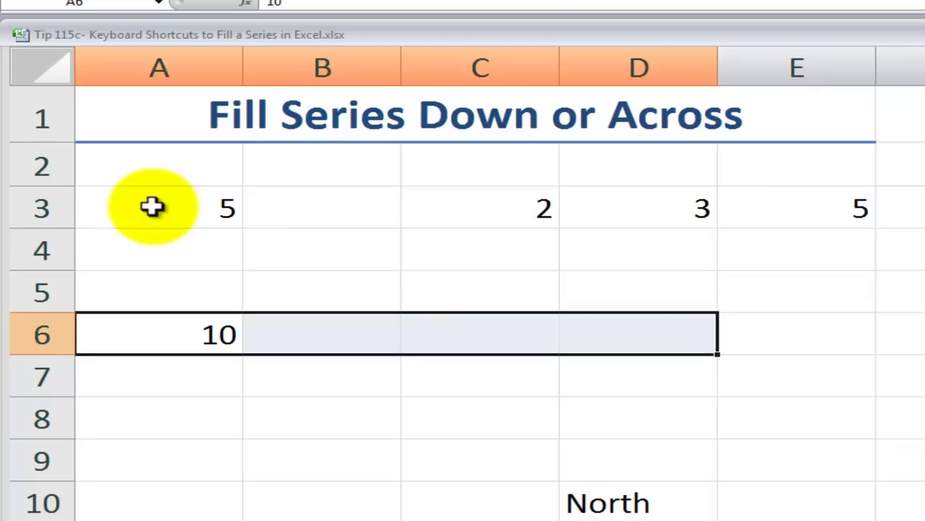
pyautogui.hotkey('ctrl', 'r')
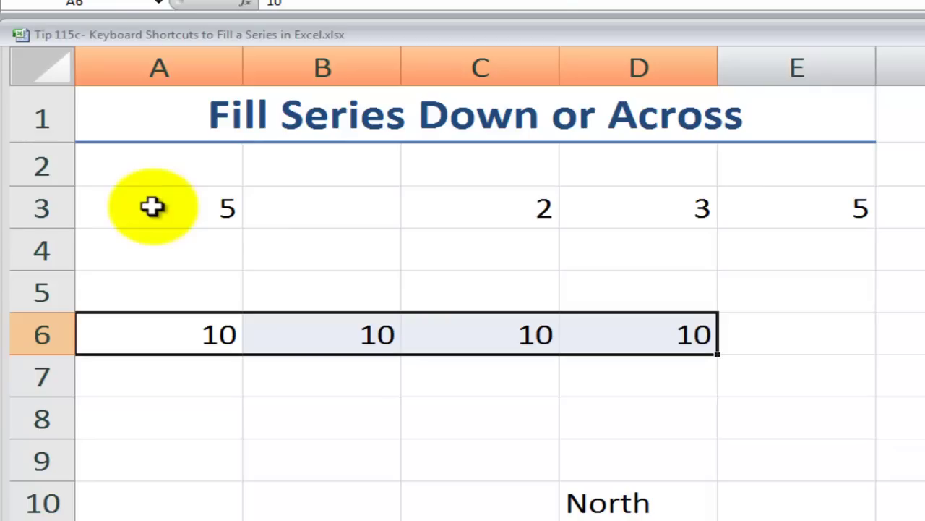
pyautogui.hotkey('ctrl', 'z')
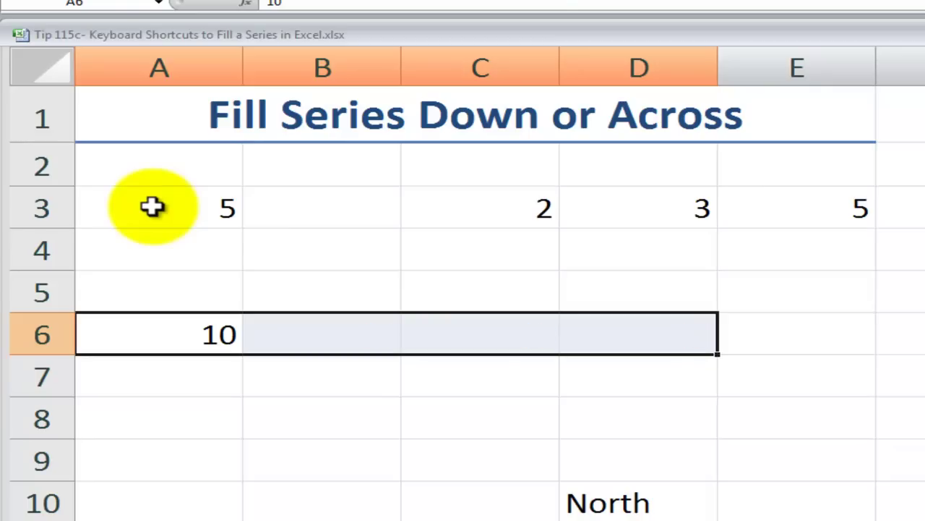
# - Copy E3's SUM formula down through E8 with Ctrl+D
pyautogui.click(767, 201)
pyautogui.press('F2')
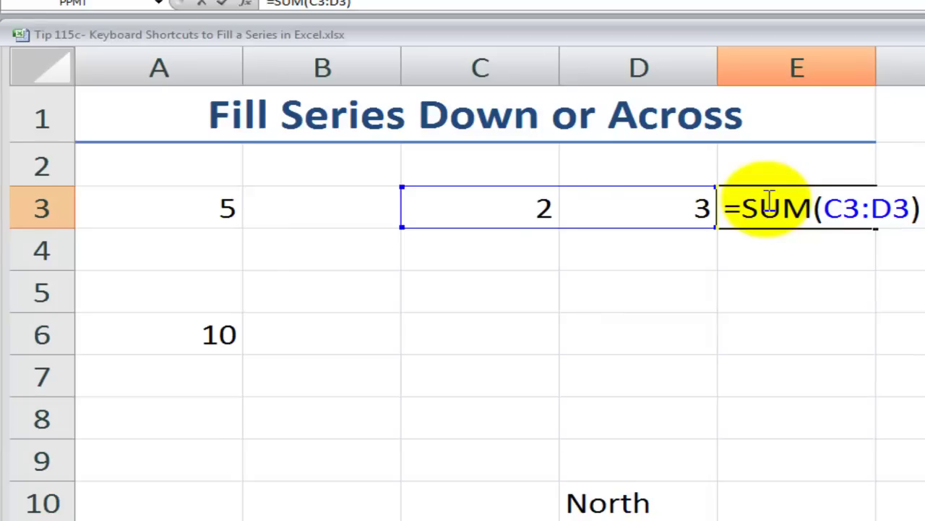
pyautogui.press('Escape')
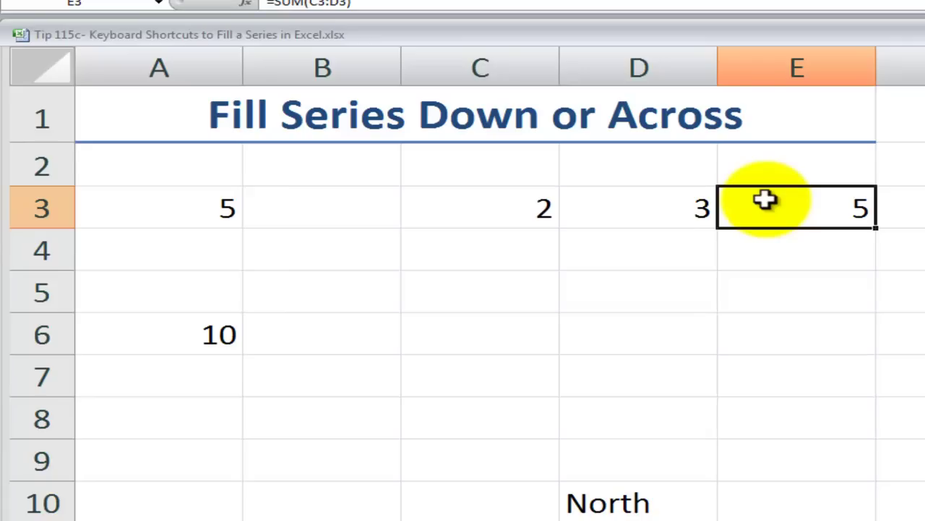
pyautogui.hotkey('shift', 'Down')
pyautogui.hotkey('shift', 'Down')
pyautogui.hotkey('shift', 'Down')
pyautogui.hotkey('shift', 'Down')
pyautogui.hotkey('shift', 'Down')
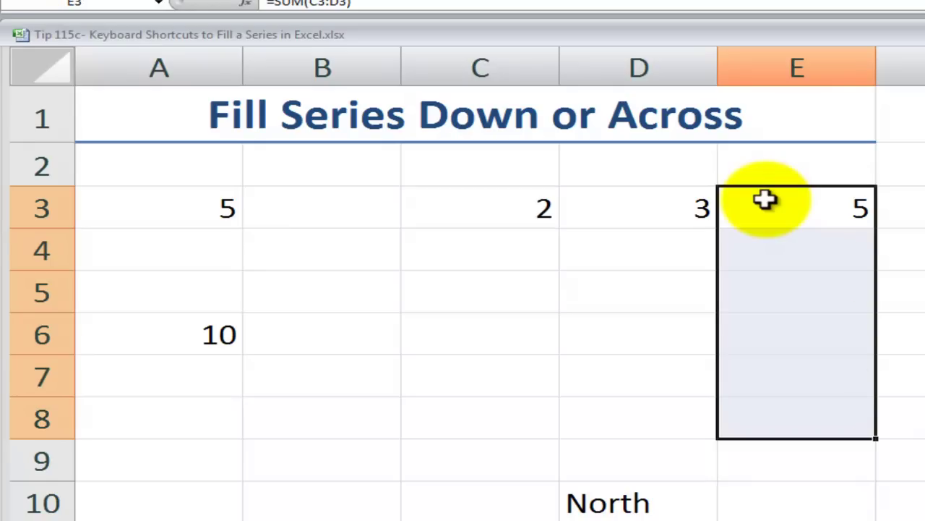
pyautogui.hotkey('ctrl', 'd')
# - Inspect the adjusted SUM references in E4 and E5
pyautogui.press('Down')
pyautogui.press('F2')
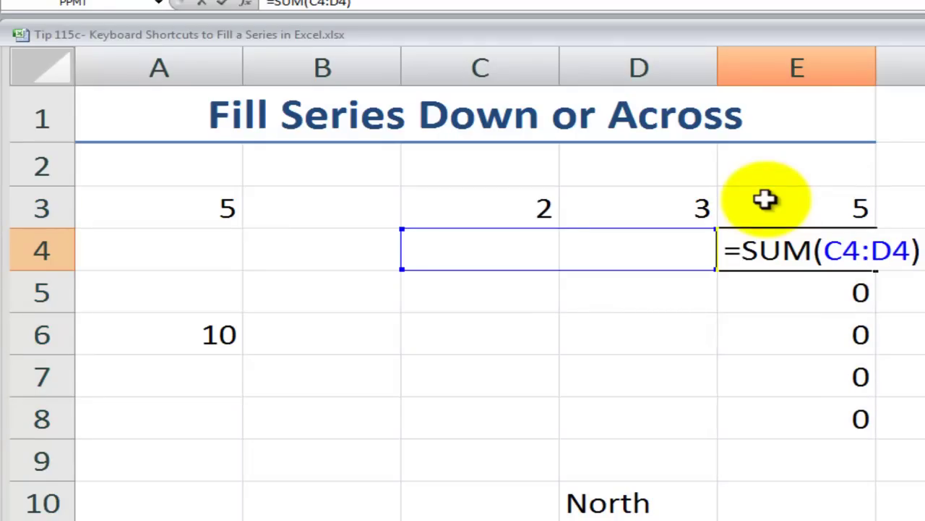
pyautogui.press('Escape')
pyautogui.press('Down')
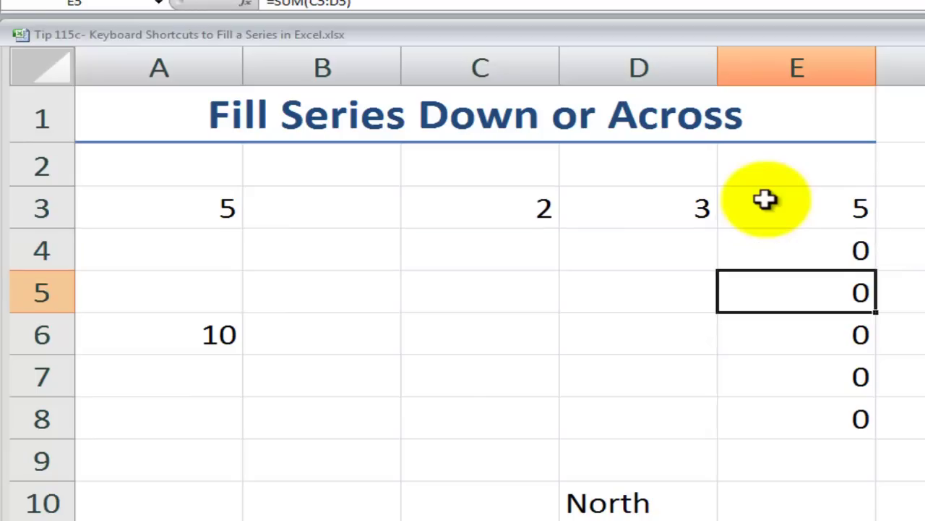
pyautogui.press('F2')
pyautogui.press('Escape')
pyautogui.press('Up')
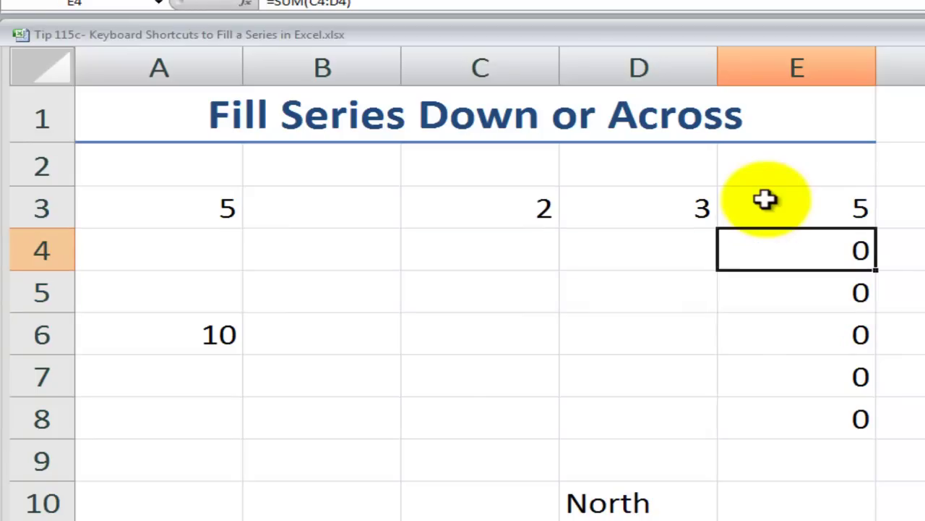
# - Enter 4 in C4 and 6 in D4
pyautogui.press('Left')
pyautogui.press('Left')
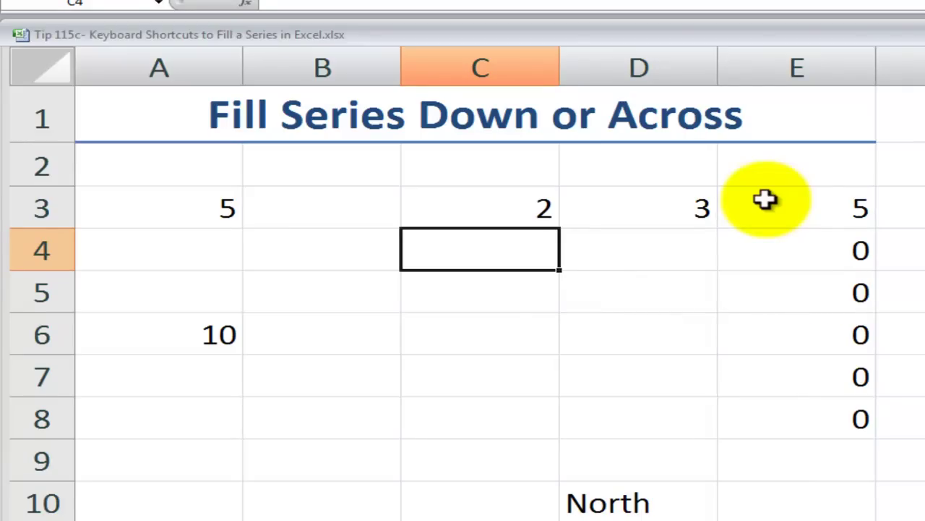
pyautogui.write('4')
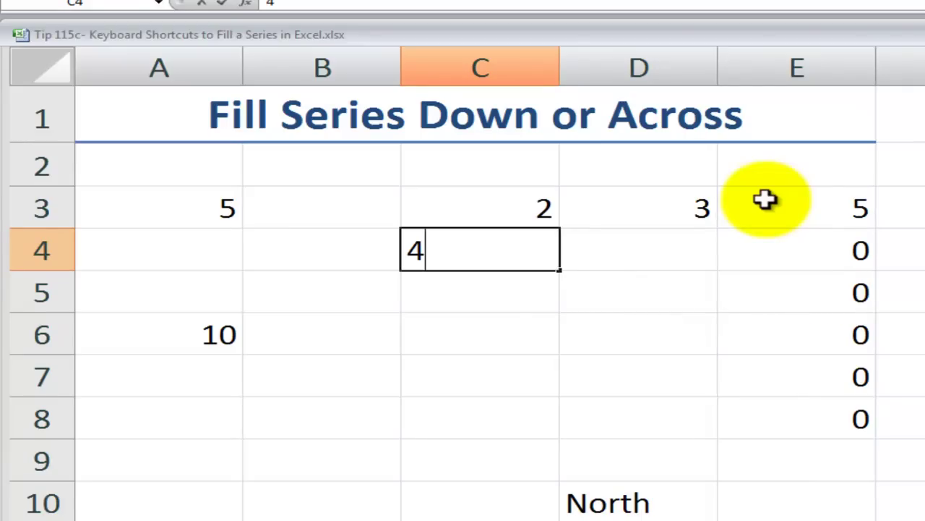
pyautogui.press('Tab')
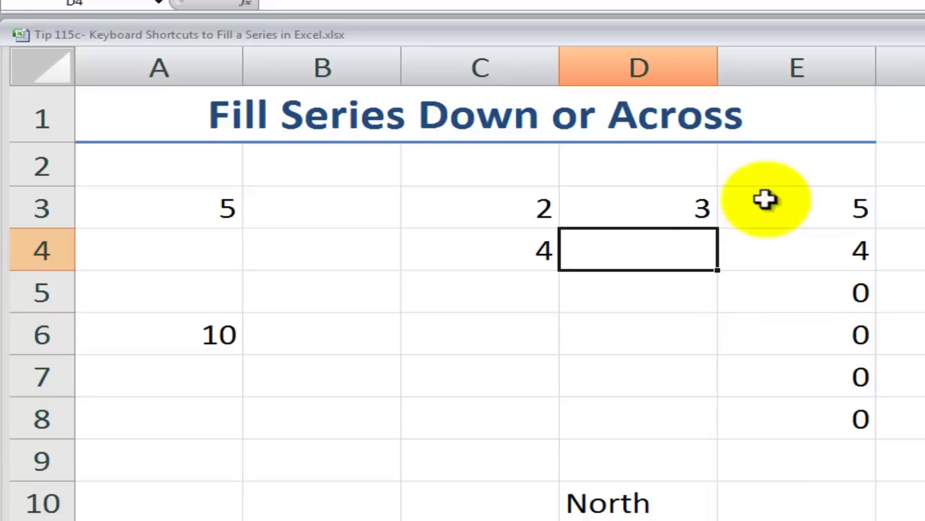
pyautogui.write('6')
pyautogui.press('Return')
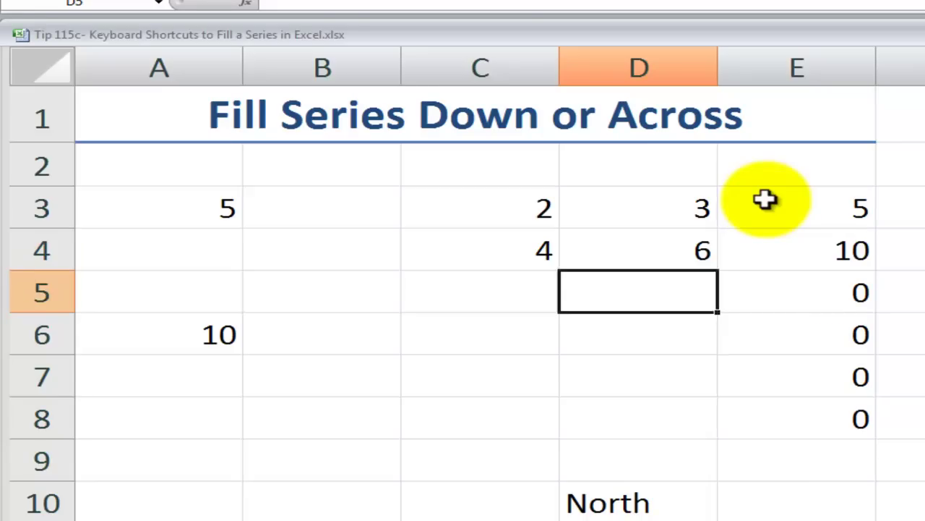
pyautogui.press('Up')
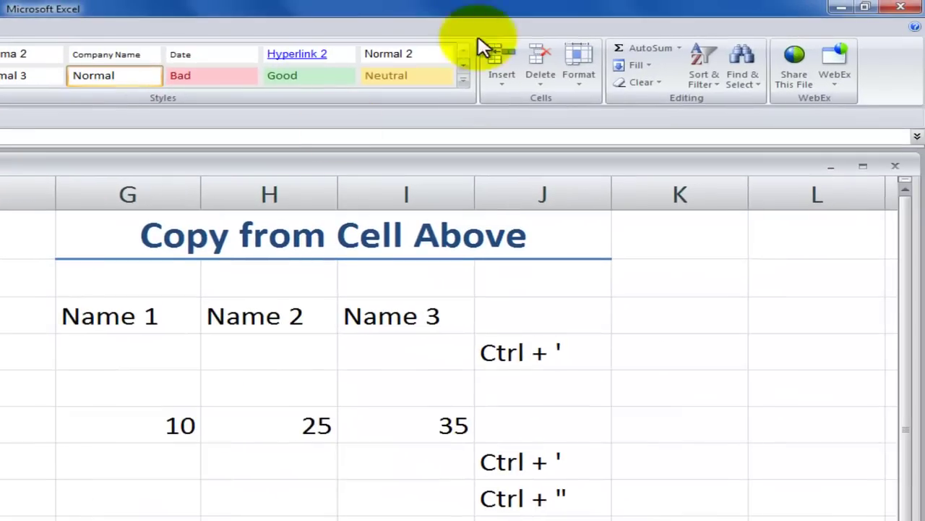
pyautogui.click(654, 71)
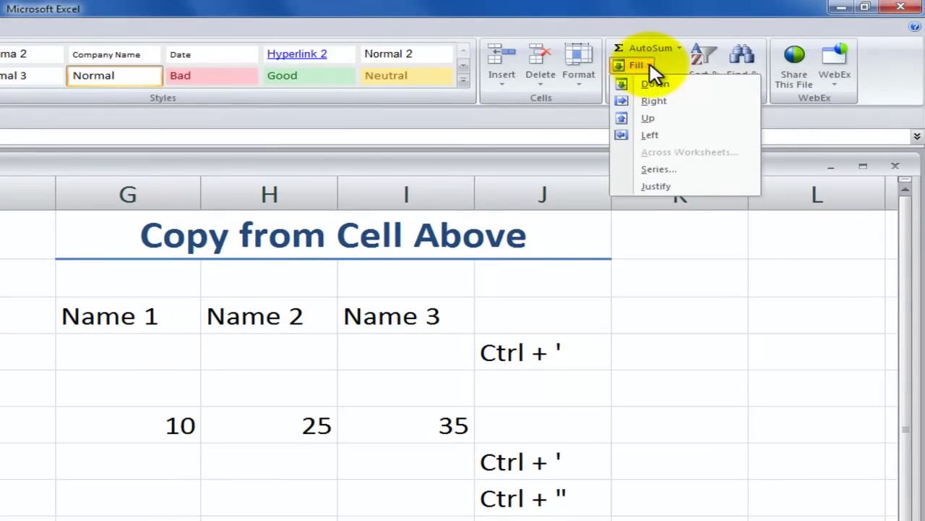
pyautogui.click(658, 169)
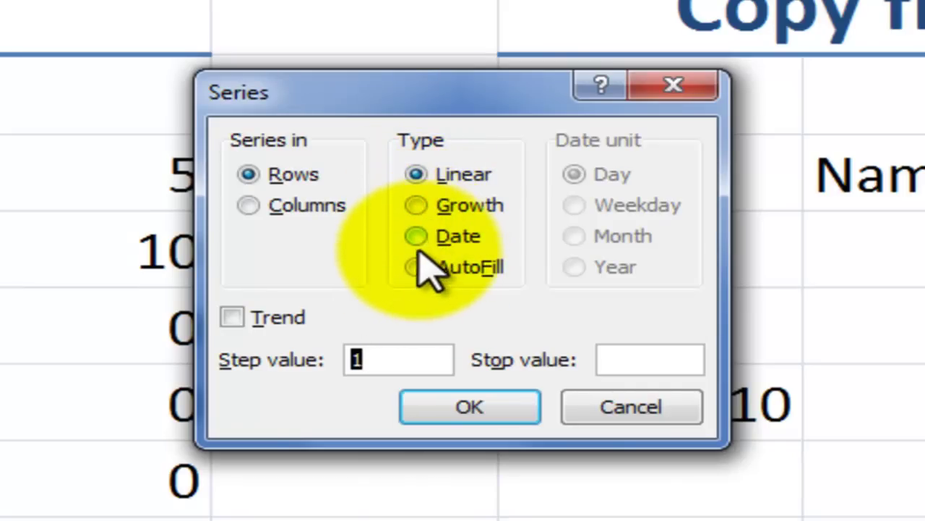
pyautogui.click(634, 407)
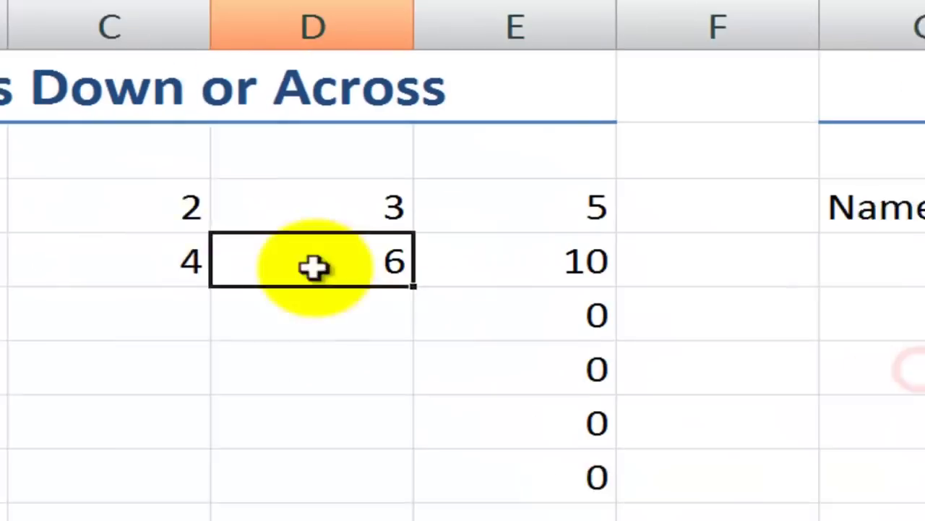
# - Extend the 2, 3, 4, 6 block in C:D down to row 8, reaching 12 and 18
pyautogui.moveTo(189, 204); pyautogui.dragTo(308, 240)
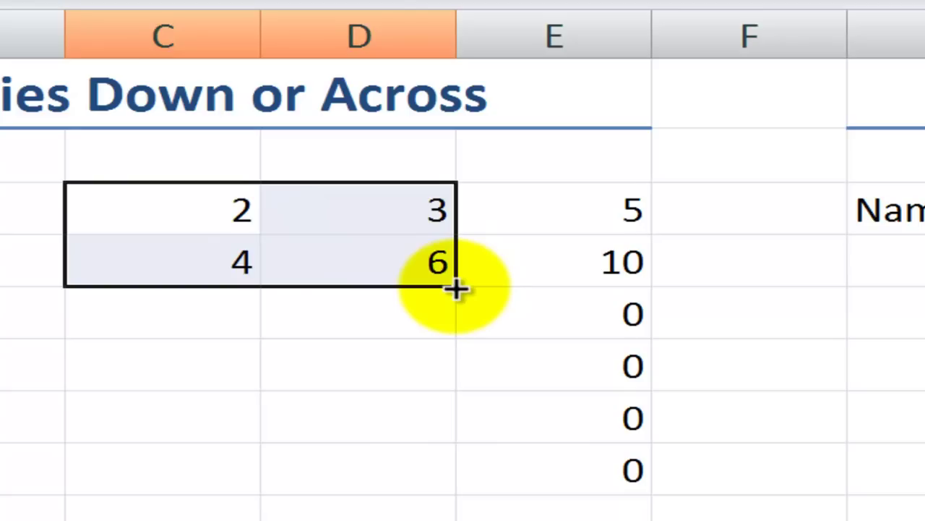
pyautogui.moveTo(456, 288); pyautogui.dragTo(427, 473)
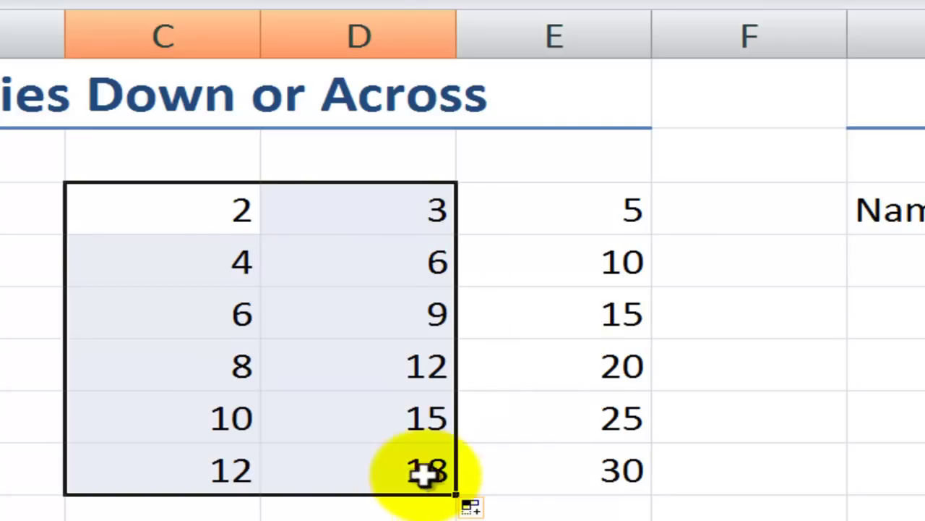
pyautogui.click(591, 320)
# - Check the SUM formula behind the column E total for 4 and 6
pyautogui.moveTo(624, 202); pyautogui.dragTo(602, 470)
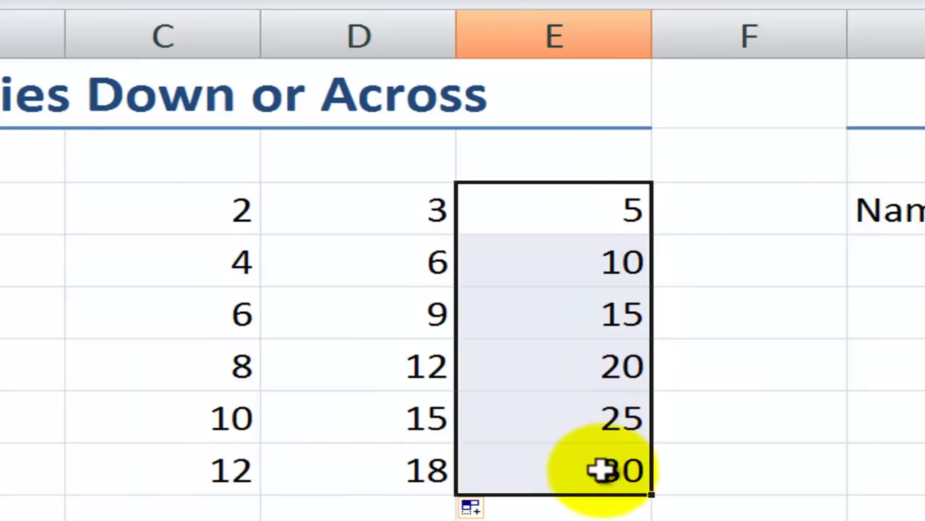
pyautogui.click(578, 269)
pyautogui.hotkey('alt', '=')
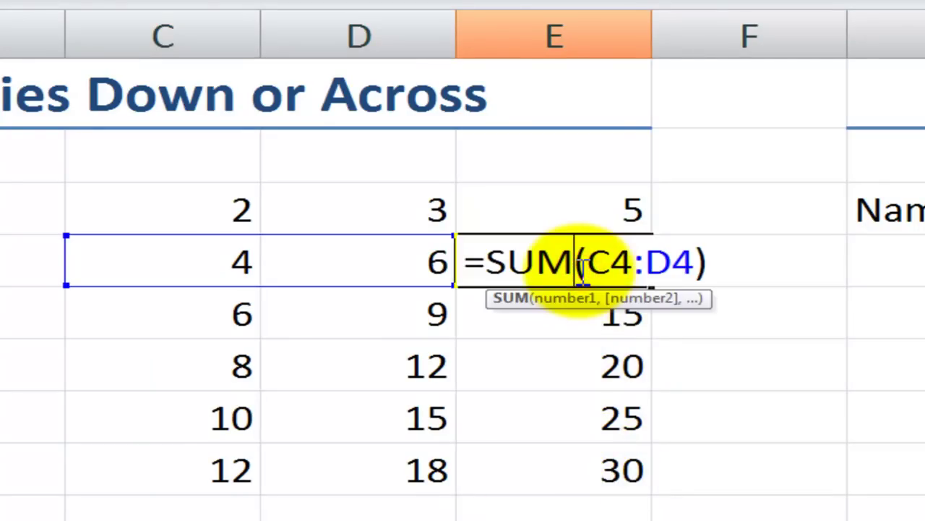
pyautogui.hotkey('ctrl', 'Return')
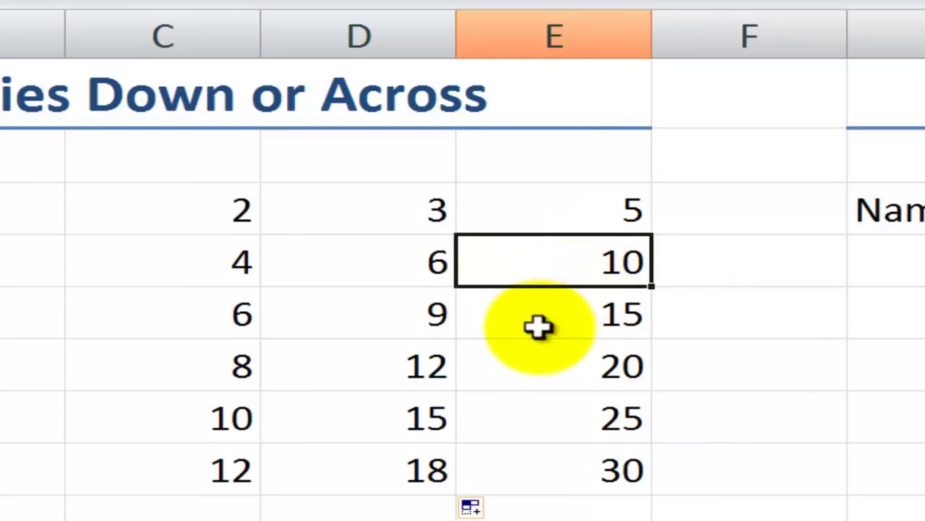
# - Copy Name 1, Name 2 and Name 3 into the row below with Ctrl+'
pyautogui.click(688, 258)
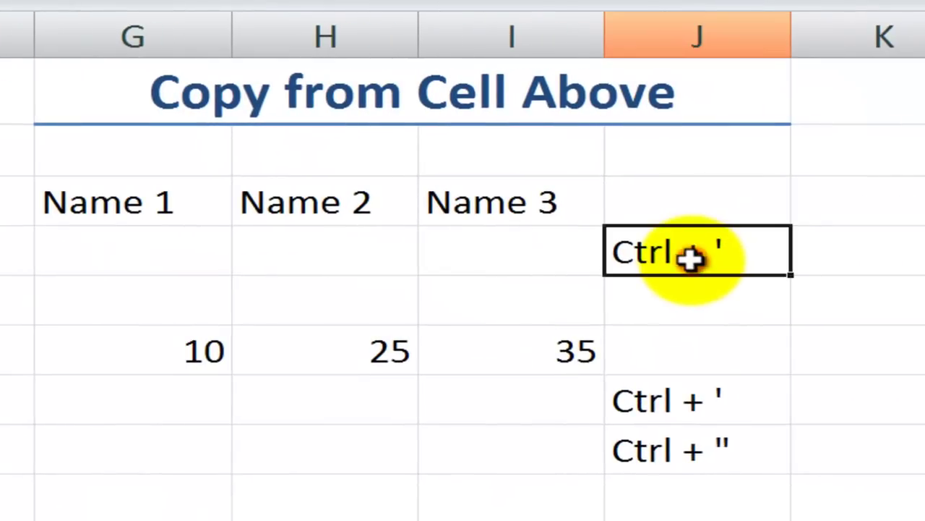
pyautogui.click(166, 256)
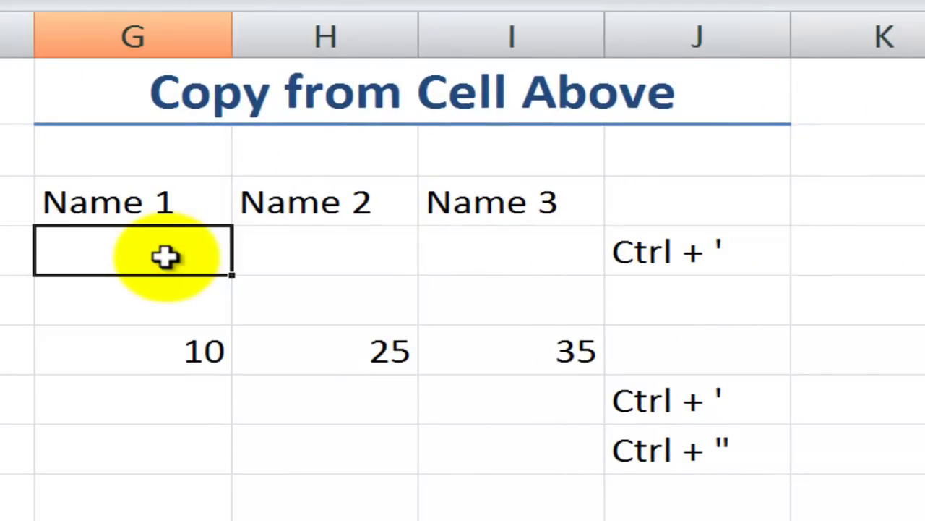
pyautogui.hotkey('ctrl', "'")
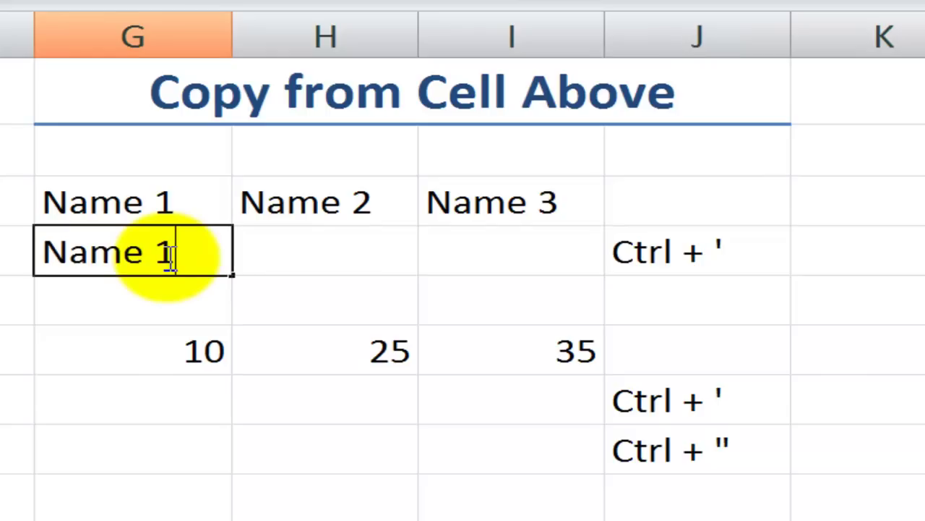
pyautogui.press('Tab')
pyautogui.hotkey('ctrl', "'")
pyautogui.press('Tab')
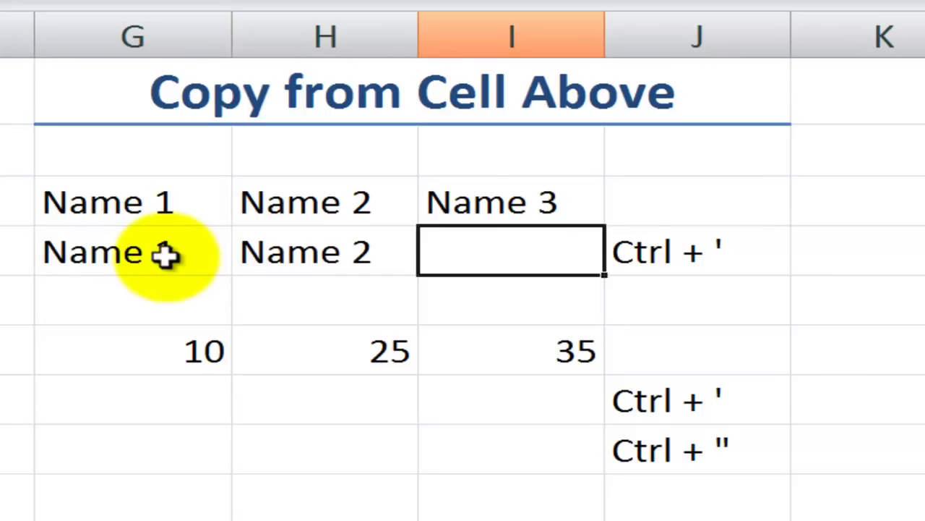
pyautogui.hotkey('ctrl', "'")
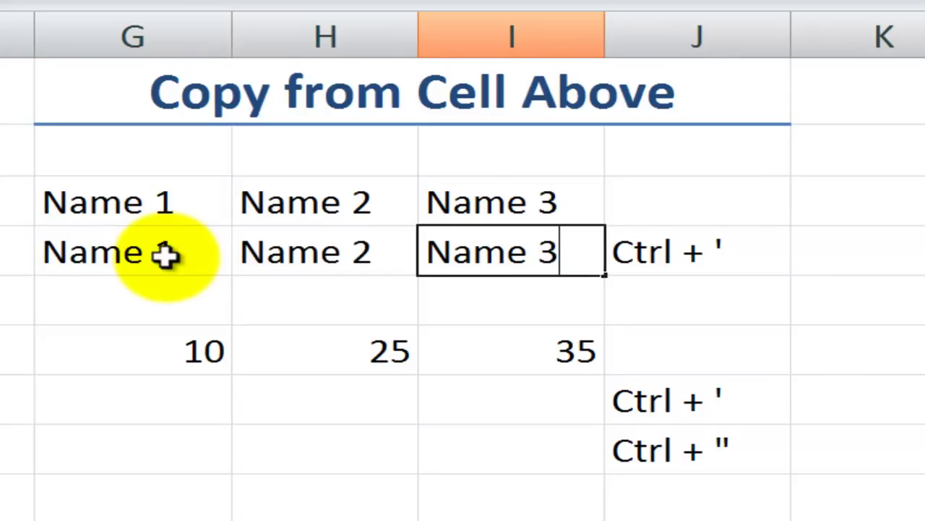
# - Confirm Name 3, then enter North East in the cell below West
pyautogui.press('Return')
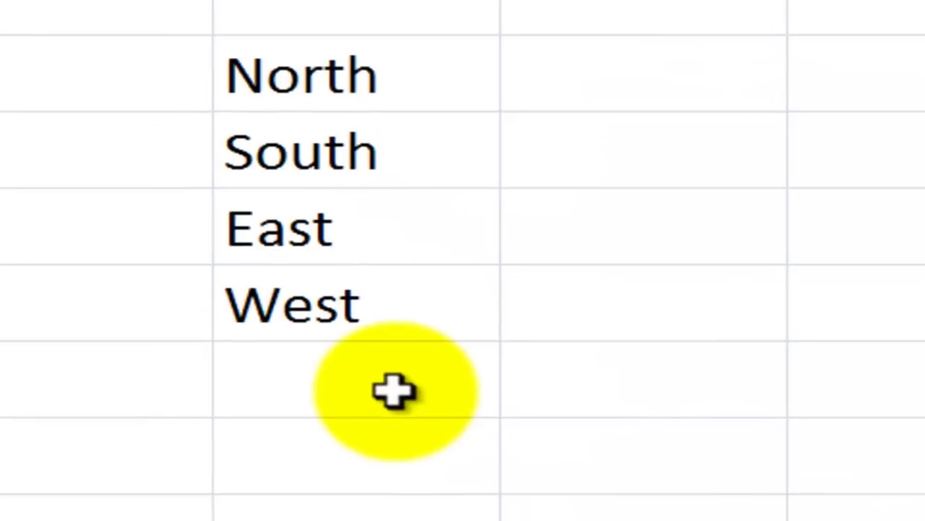
pyautogui.click(387, 386)
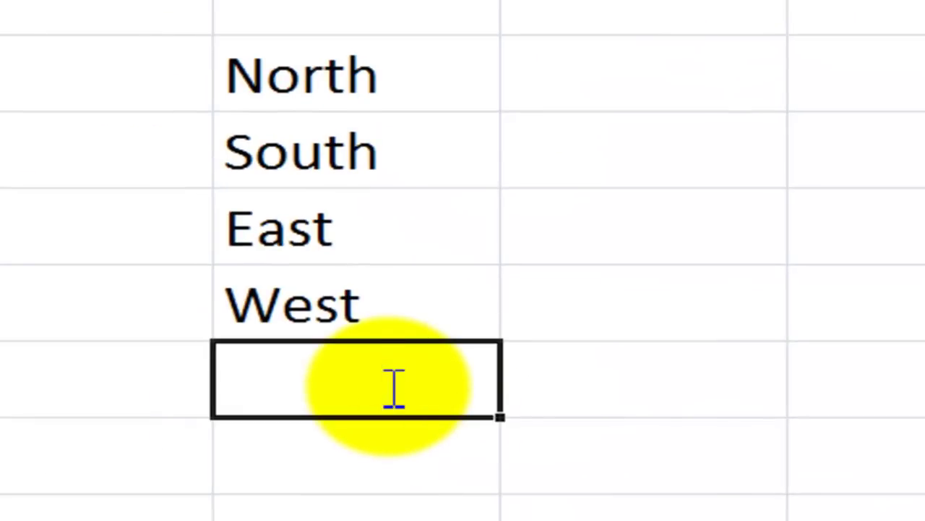
pyautogui.write('North')
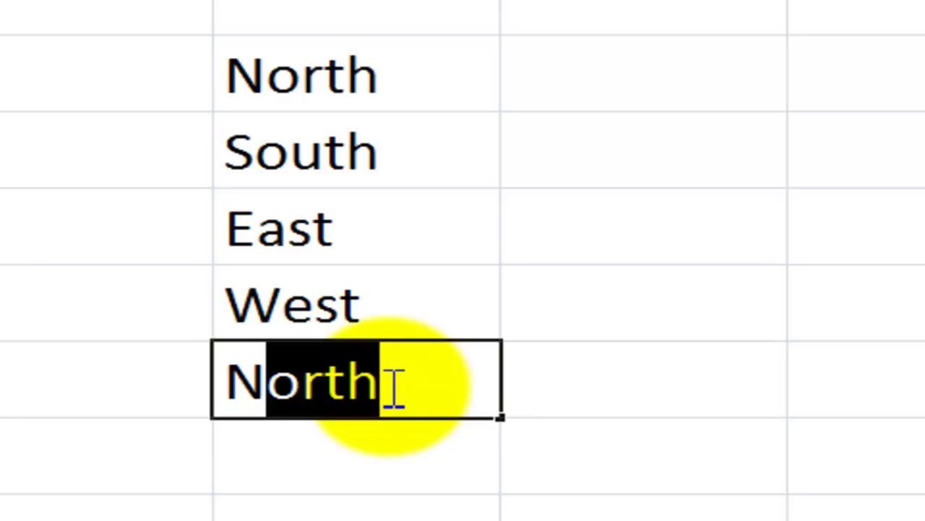
pyautogui.press('Return')
pyautogui.click(387, 386)
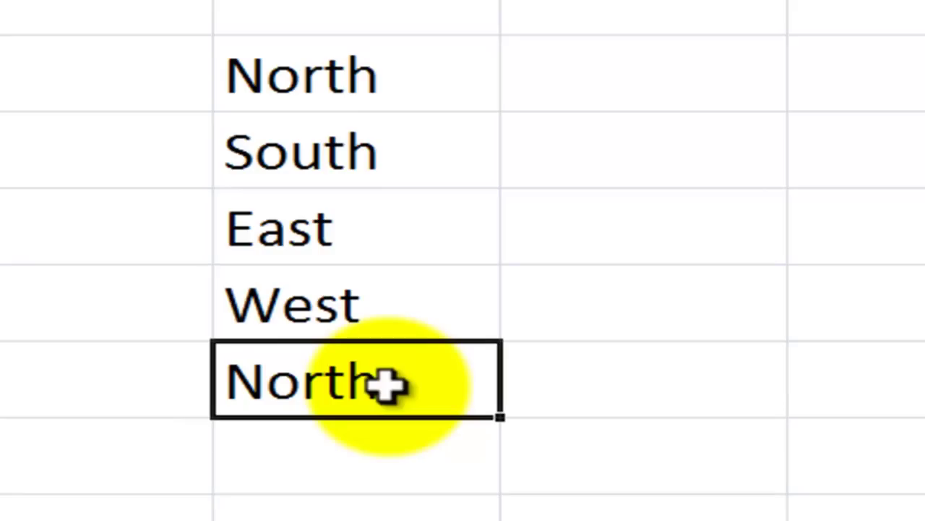
pyautogui.doubleClick(387, 385)
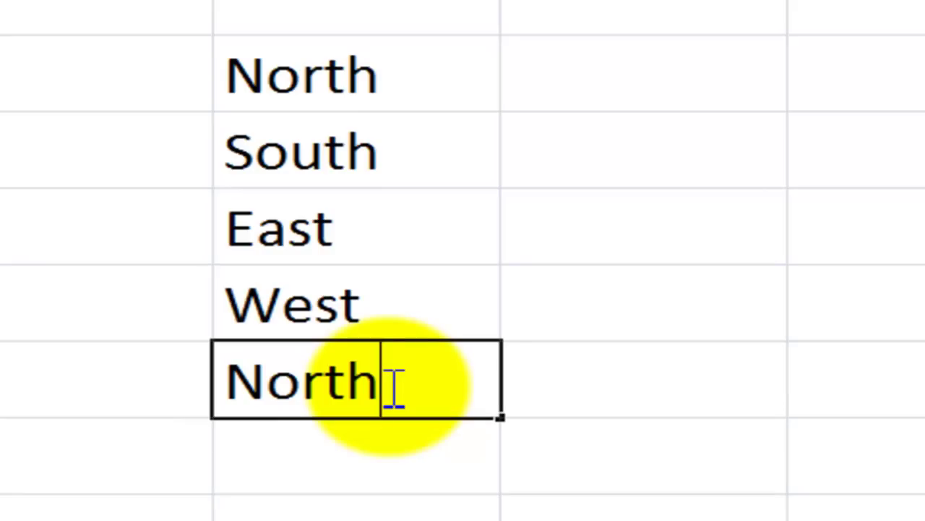
pyautogui.write('Eas')
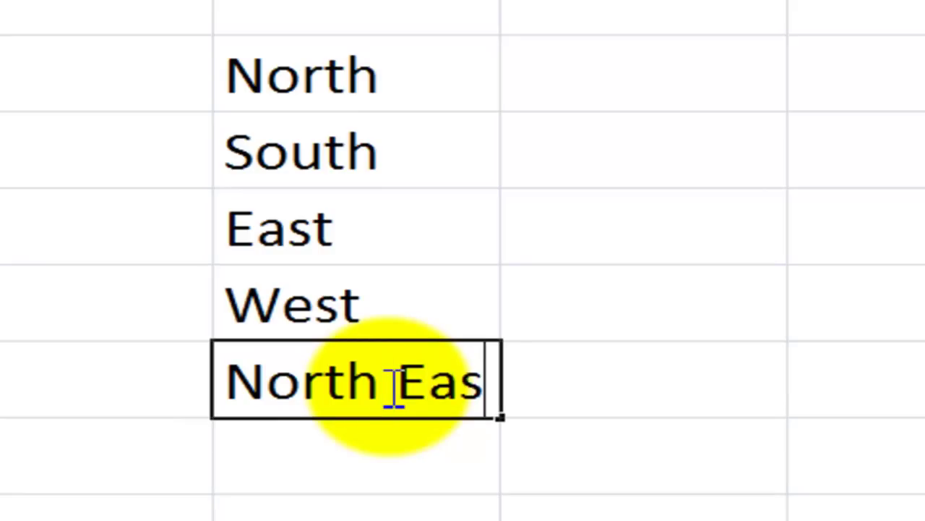
pyautogui.write('t')
pyautogui.press('Return')
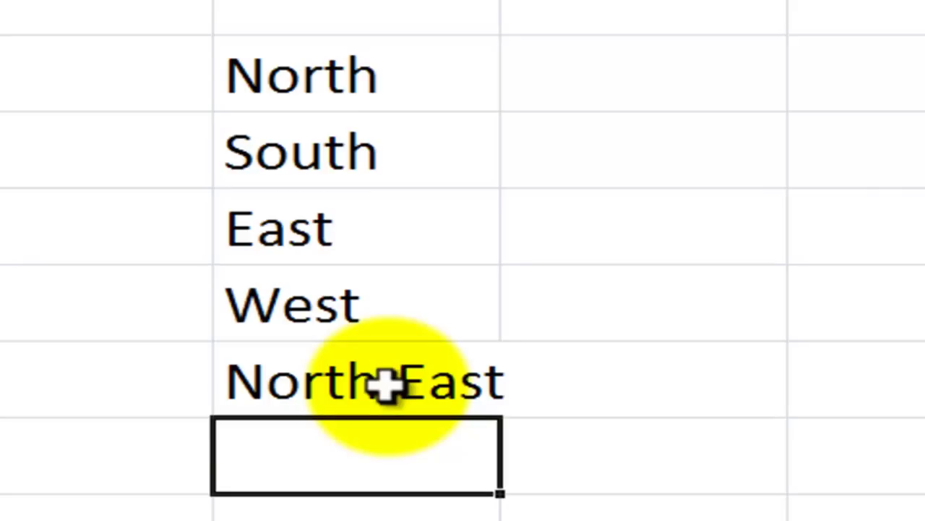
# - Enter North West, then copy it into the next cell down from above
pyautogui.write('North ')
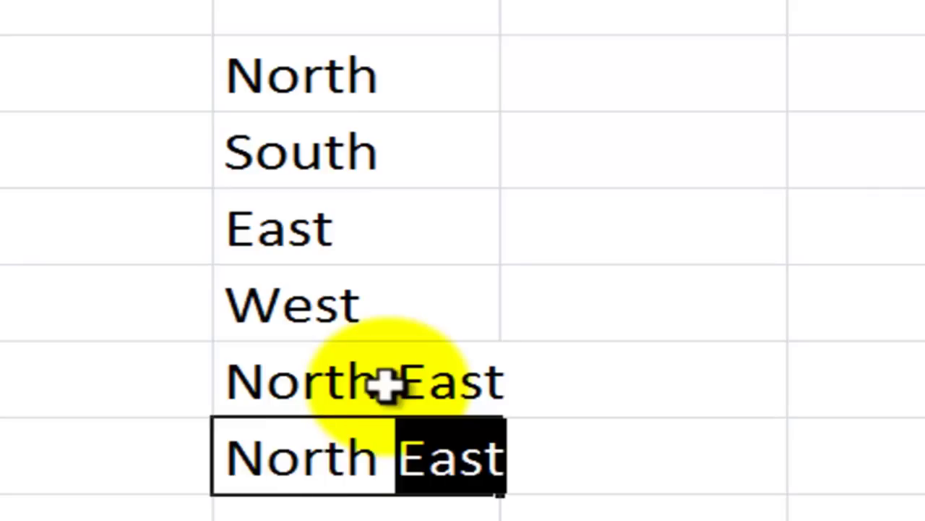
pyautogui.write('West')
pyautogui.press('Return')
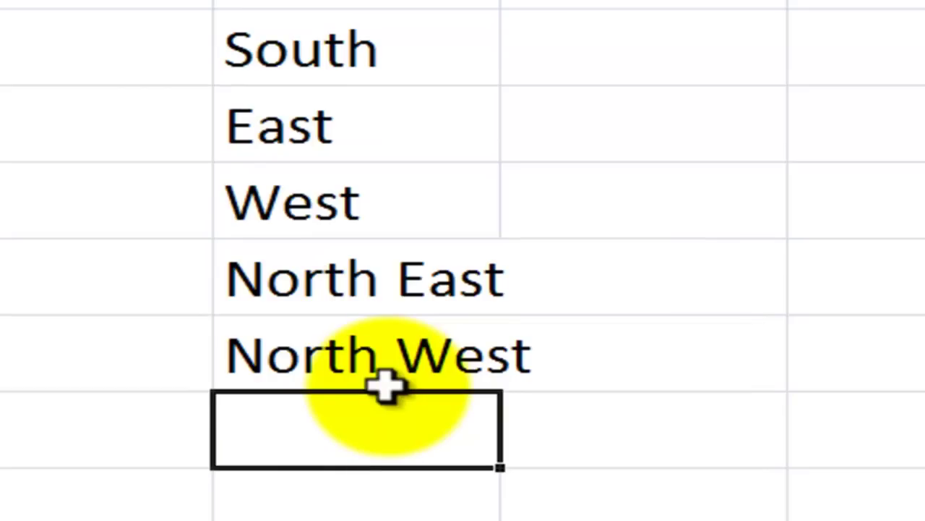
pyautogui.write('Nor')
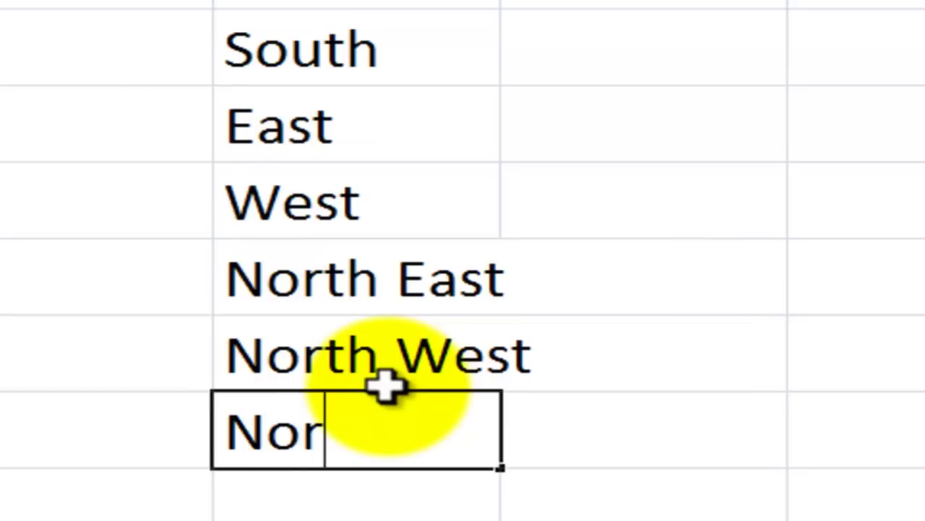
pyautogui.write('t')
pyautogui.press('BackSpace')
pyautogui.press('BackSpace')
pyautogui.press('BackSpace')
pyautogui.press('BackSpace')
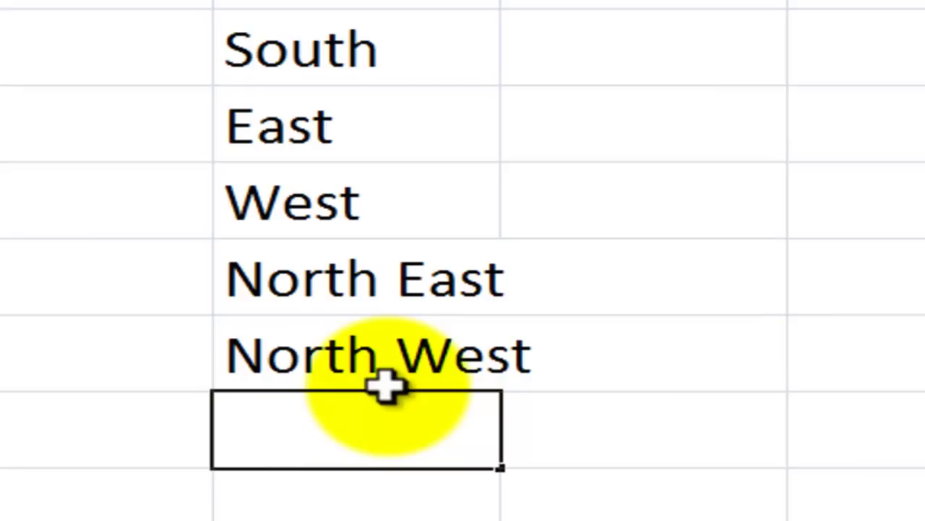
pyautogui.hotkey('ctrl', "'")
pyautogui.press('Return')
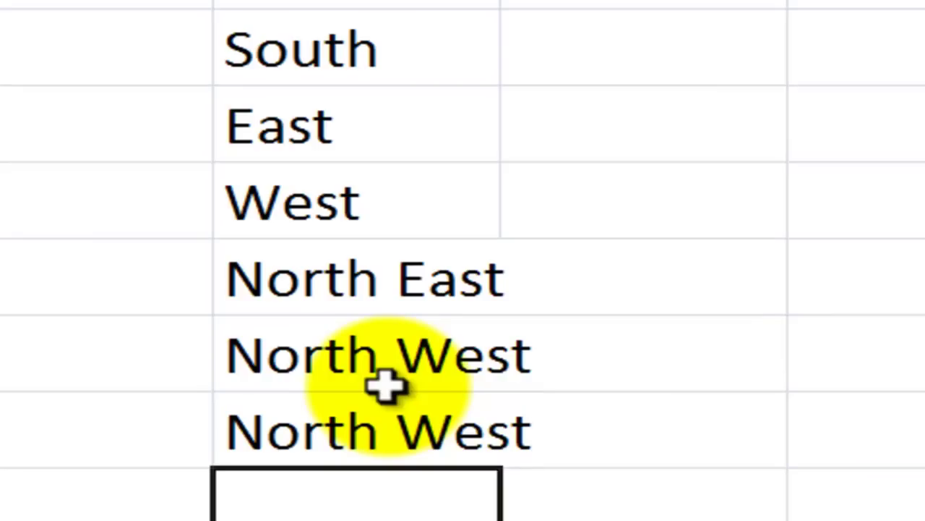
pyautogui.press('Up')
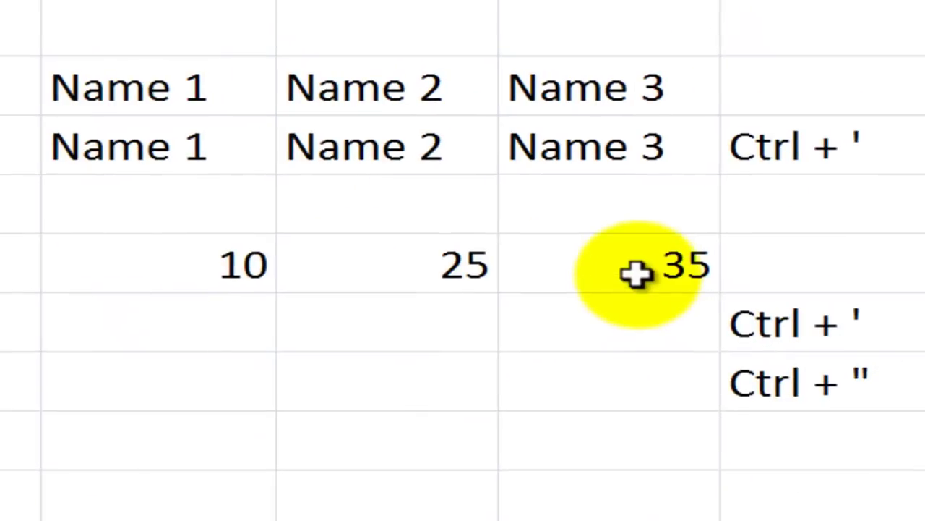
# - Copy the =G6+H6 formula from the 35 total into the cell below with Ctrl+'
pyautogui.click(635, 271)
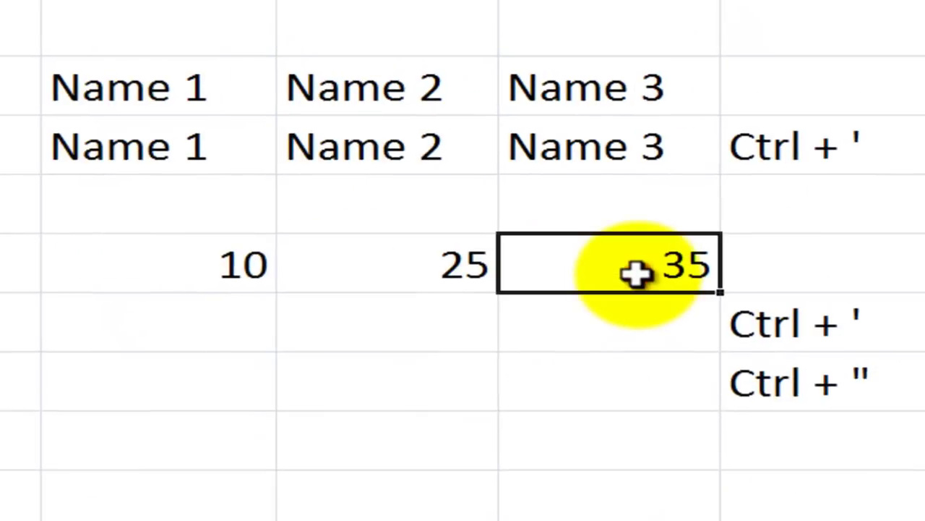
pyautogui.press('F2')
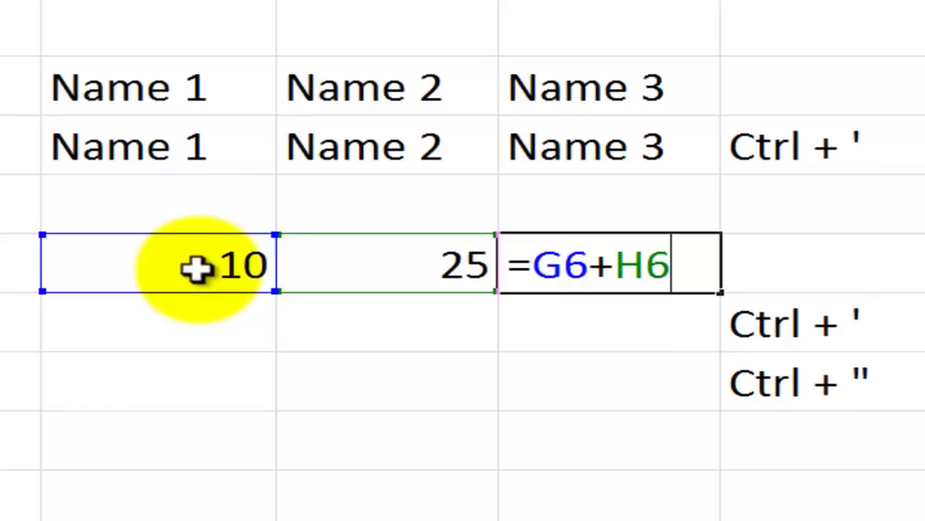
pyautogui.press('Escape')
pyautogui.click(642, 326)
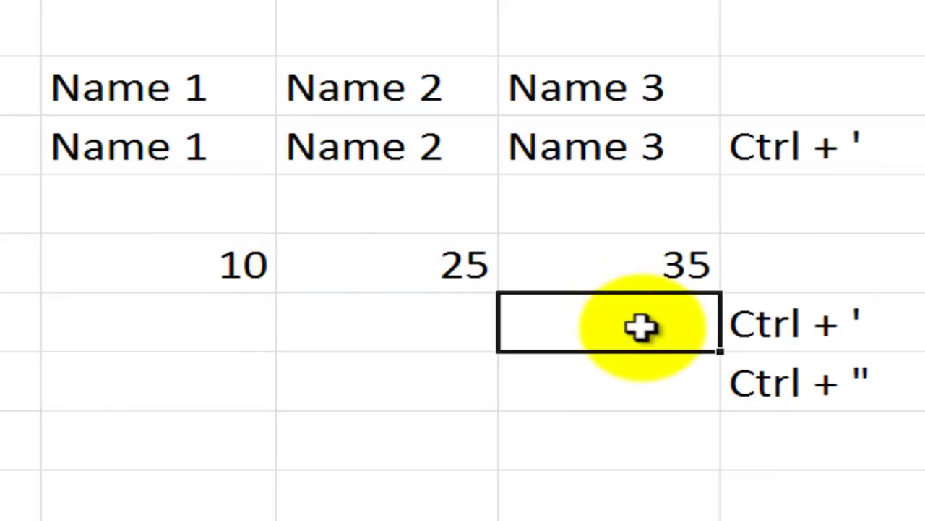
pyautogui.hotkey('ctrl', "'")
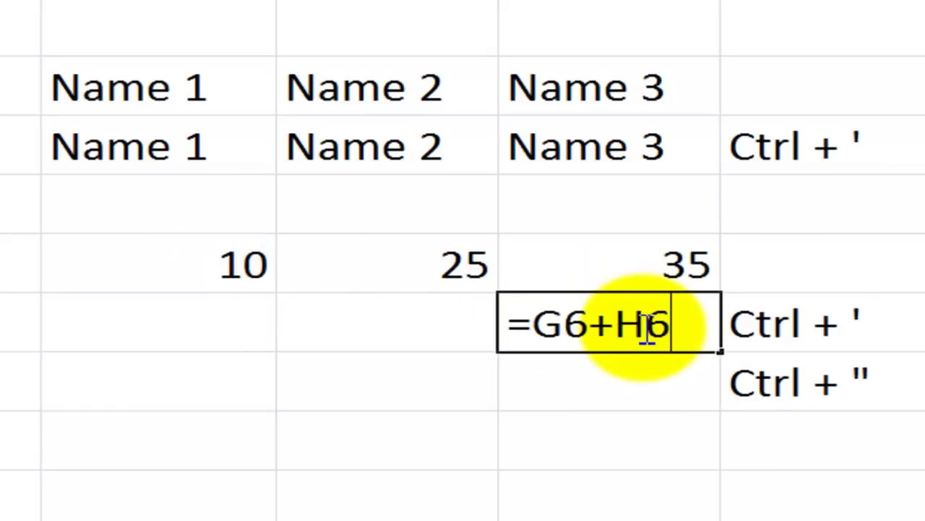
pyautogui.hotkey('ctrl', 'Return')
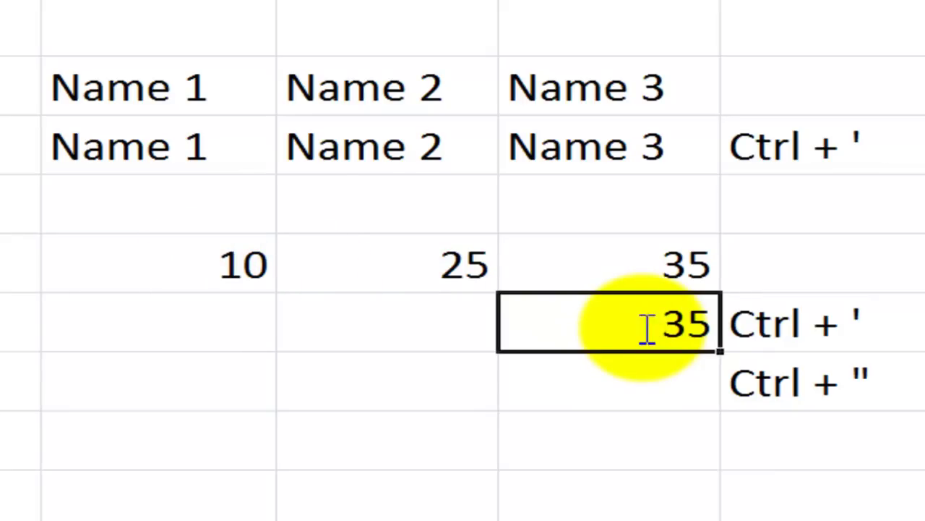
pyautogui.press('F2')
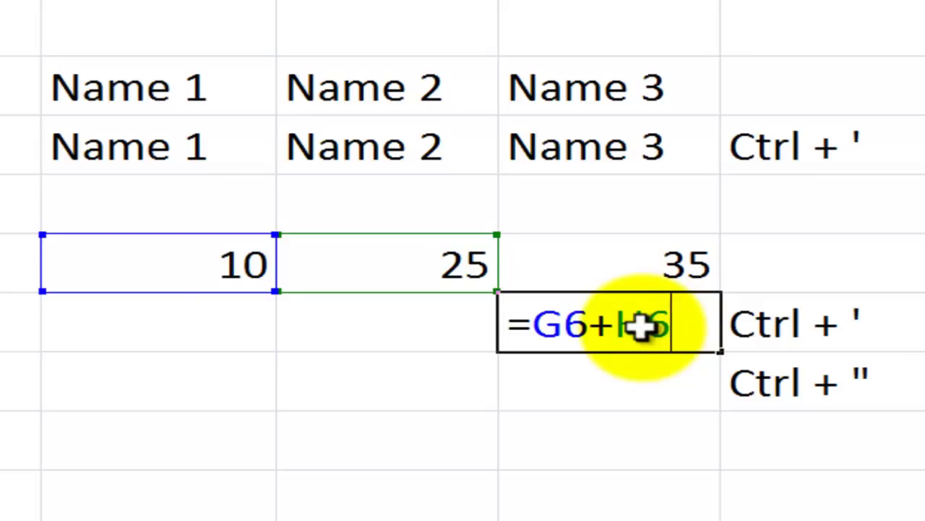
pyautogui.press('Return')
# - Copy the value 35 from above into the empty cell with Ctrl+Shift+"
pyautogui.press('Right')
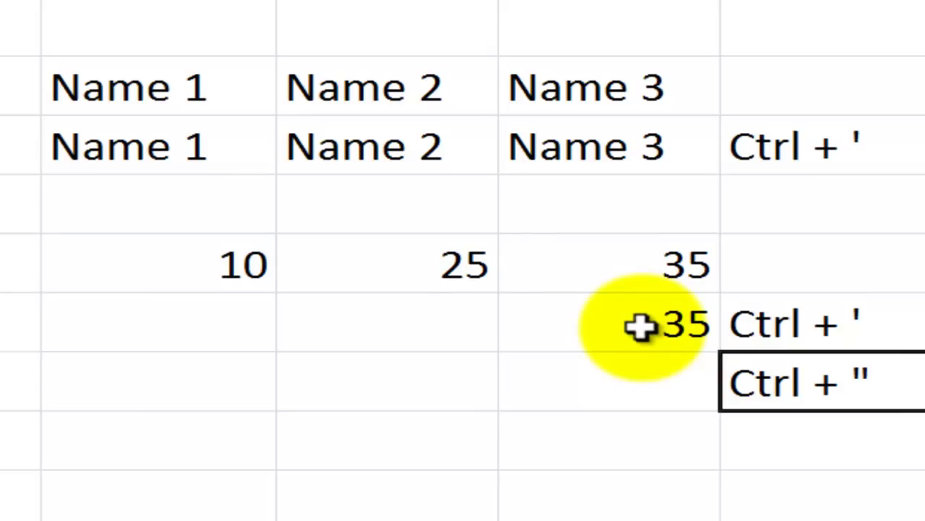
pyautogui.press('Left')
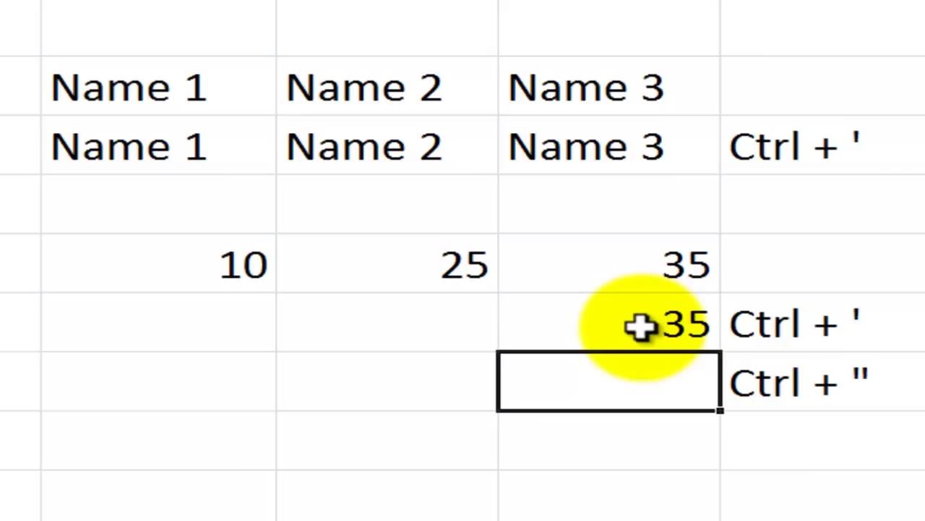
pyautogui.hotkey('ctrl', 'shift', "'")
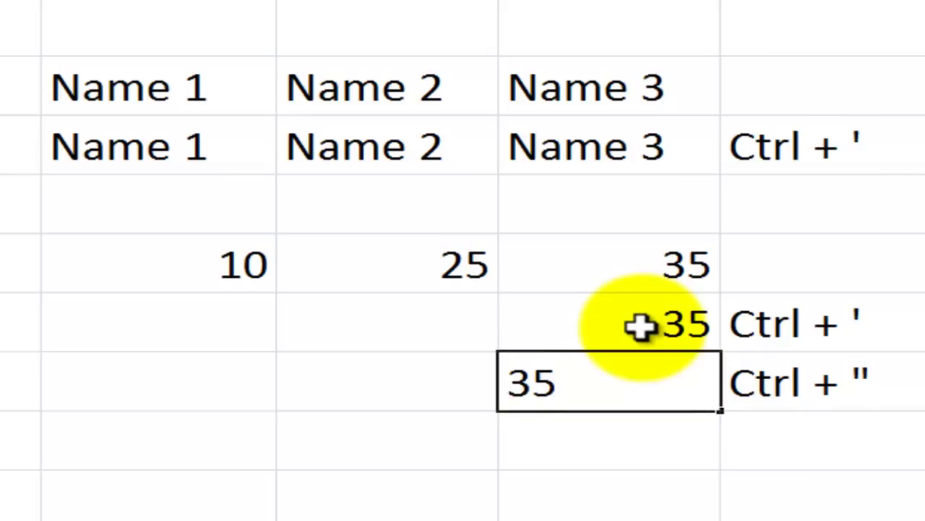
pyautogui.hotkey('ctrl', 'Return')
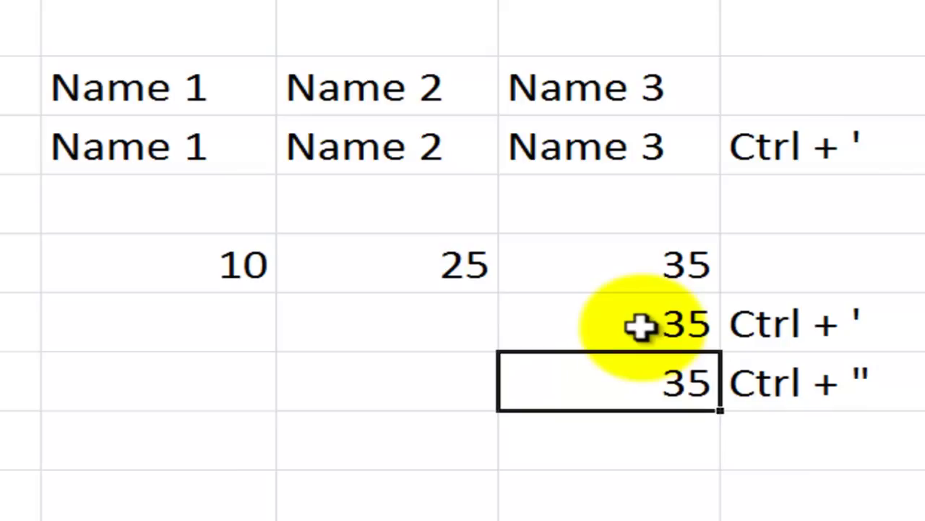
# - Compare the value-only 35 with the formula cell above it
pyautogui.press('Up')
pyautogui.hotkey('ctrl', "'")
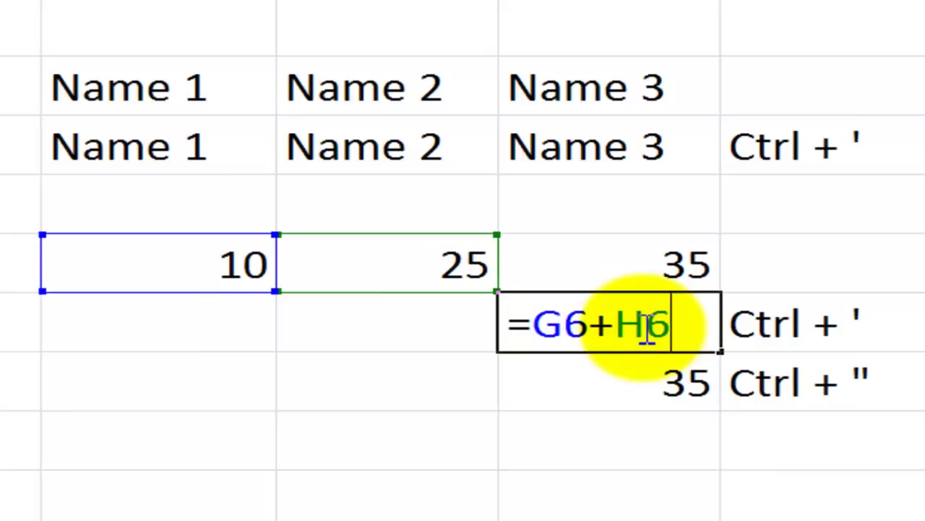
pyautogui.hotkey('ctrl', 'Return')
pyautogui.press('Down')
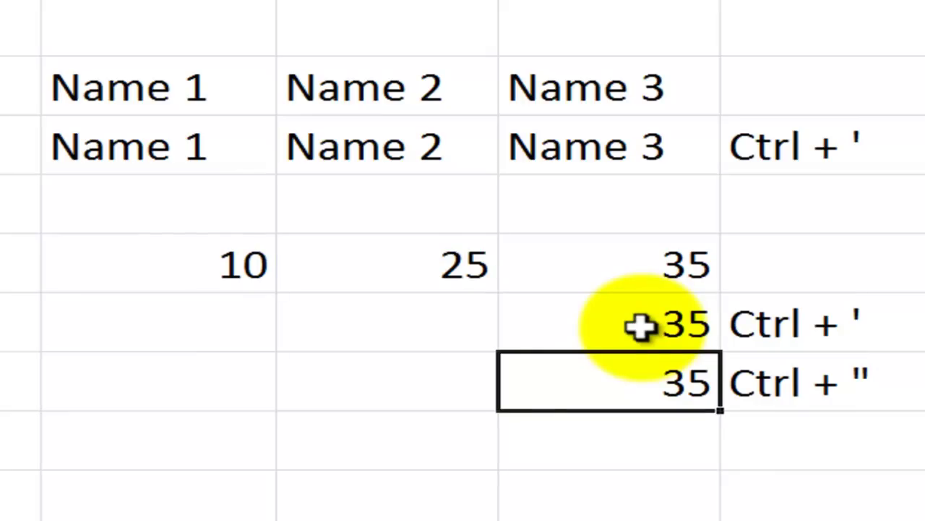
pyautogui.press('Up')
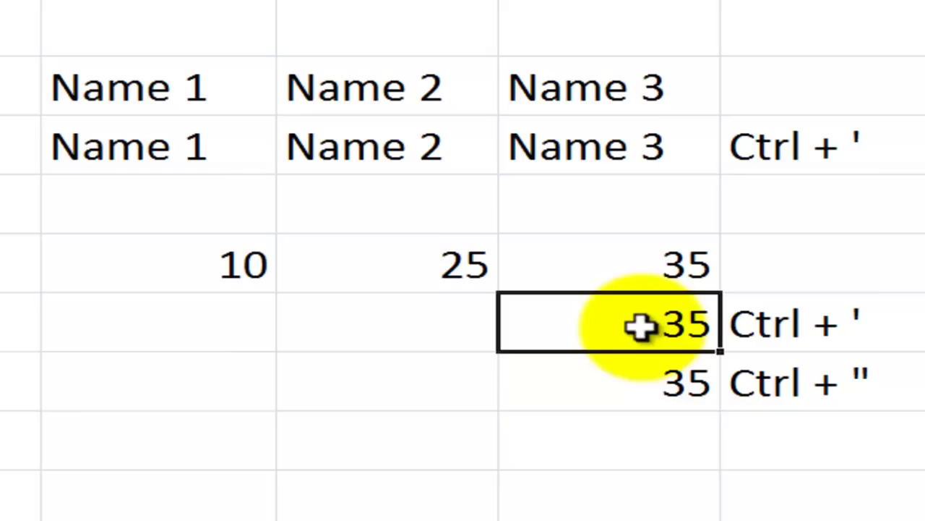
pyautogui.press('F2')
pyautogui.press('Escape')
pyautogui.press('Down')
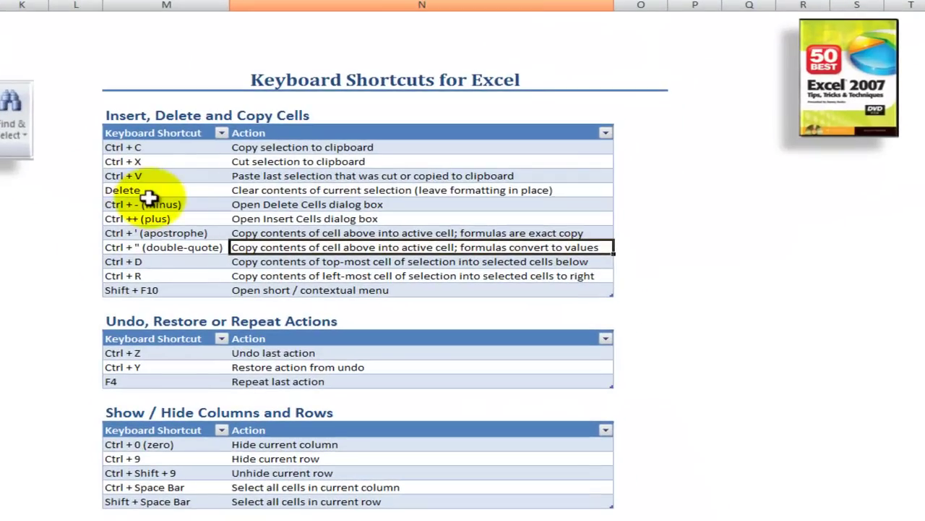
# - Highlight the Ctrl + D, Ctrl + R, Ctrl + ' and Ctrl + " rows in the shortcuts table
pyautogui.moveTo(148, 260); pyautogui.dragTo(145, 272)
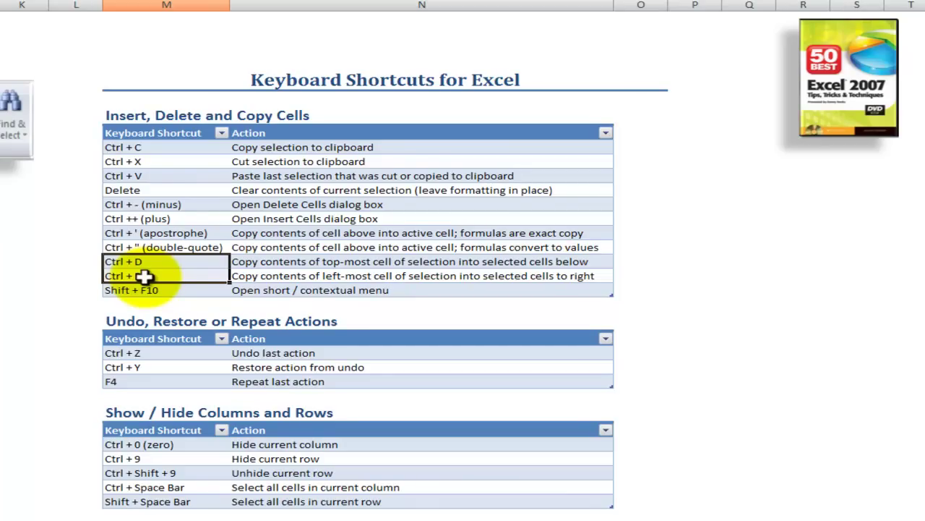
pyautogui.click(161, 233)
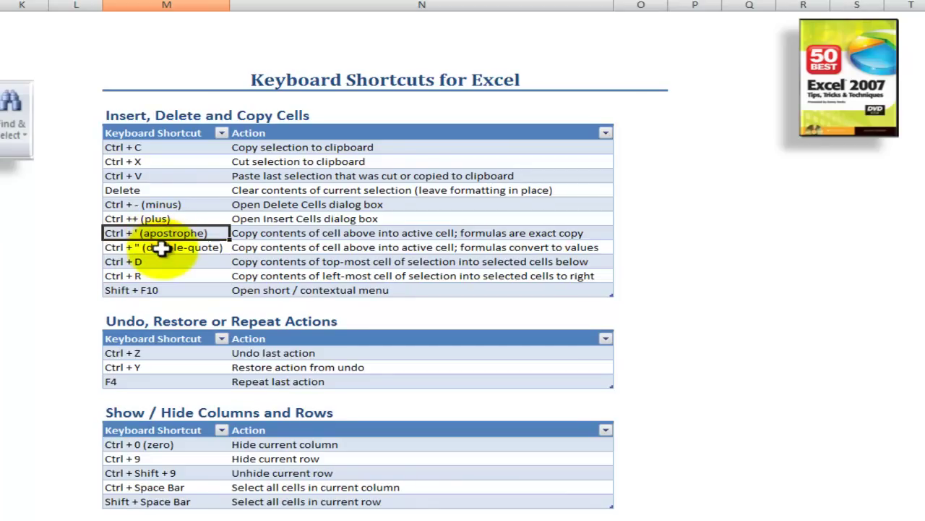
pyautogui.click(161, 247)
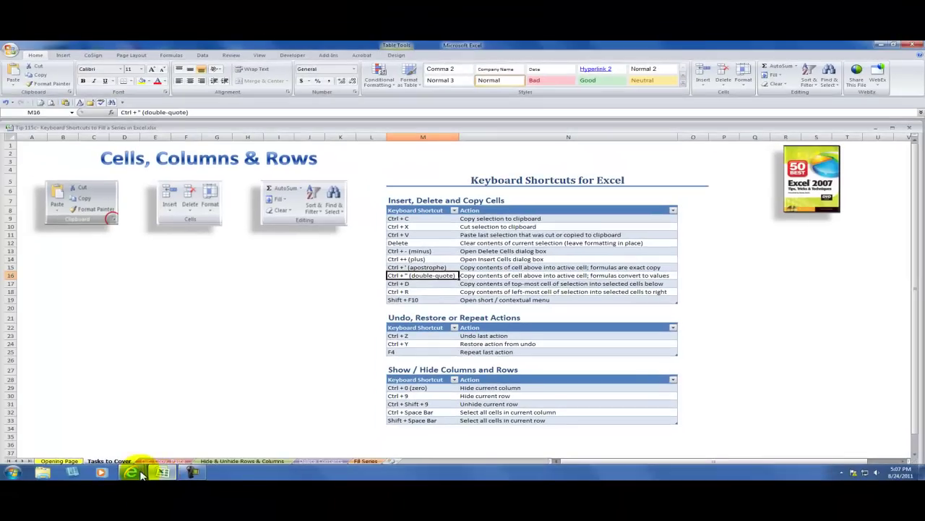
# - Bring the Popular Keyboard Shortcuts for Excel page forward in Internet Explorer and scroll its shortcut tables
pyautogui.click(141, 472)
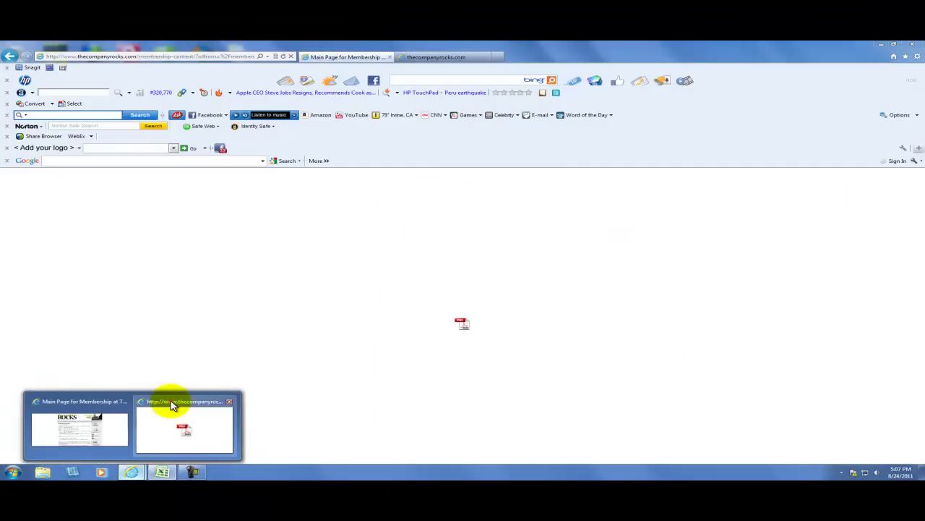
pyautogui.click(173, 403)
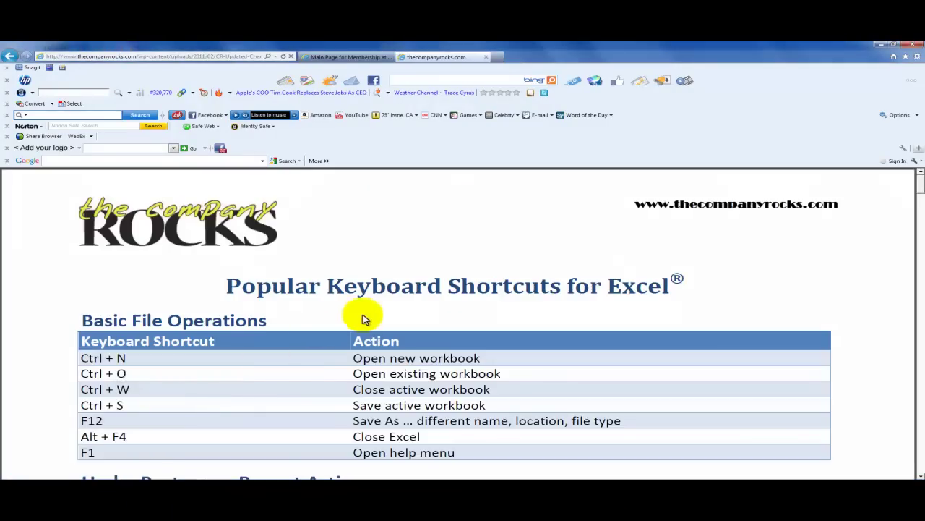
pyautogui.scroll(-6, 381, 316)
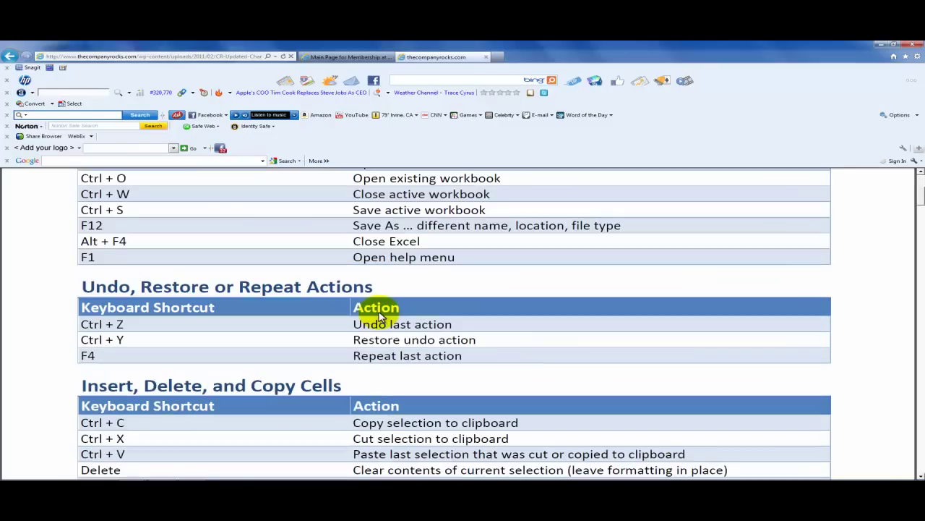
pyautogui.scroll(-7, 381, 315)
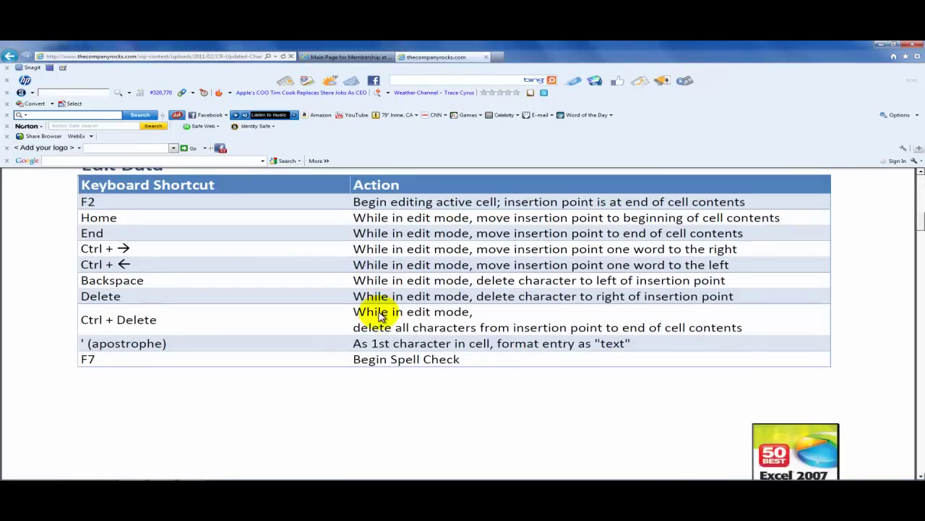
pyautogui.scroll(-6, 381, 316)
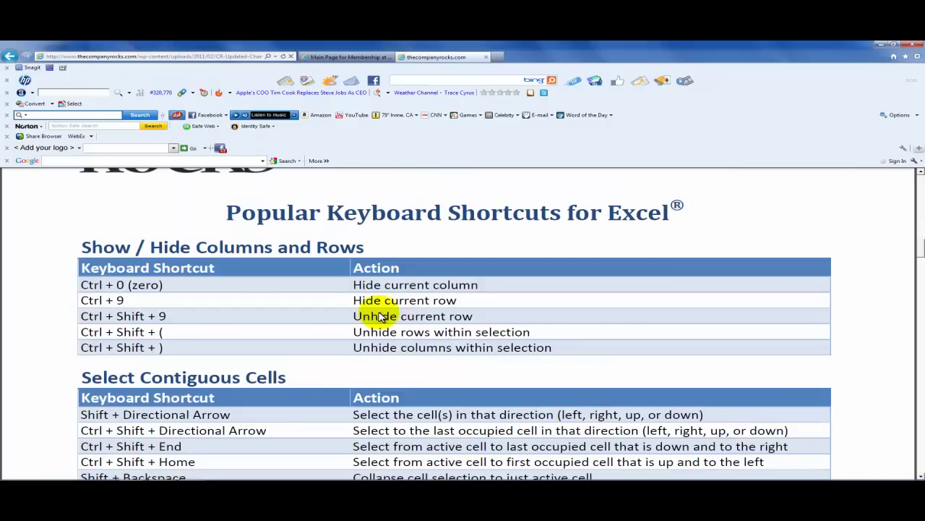
pyautogui.scroll(-4, 381, 316)
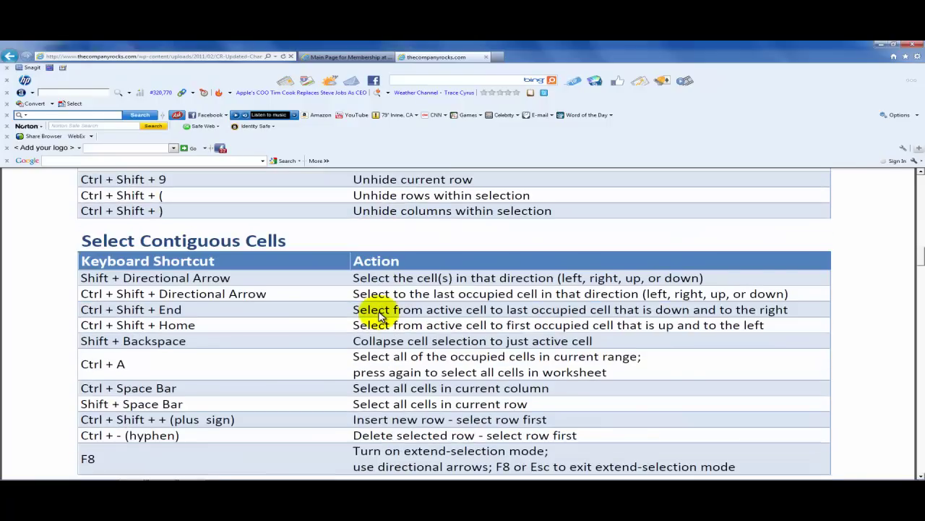
pyautogui.scroll(-5, 381, 316)
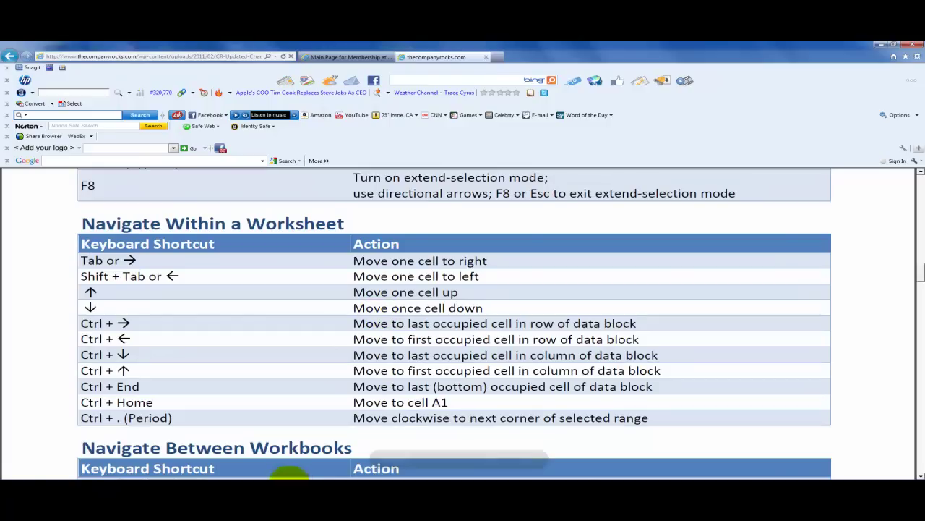
# - Switch to the Main Page for Membership page in Internet Explorer
pyautogui.moveTo(199, 473)
pyautogui.moveTo(130, 472)
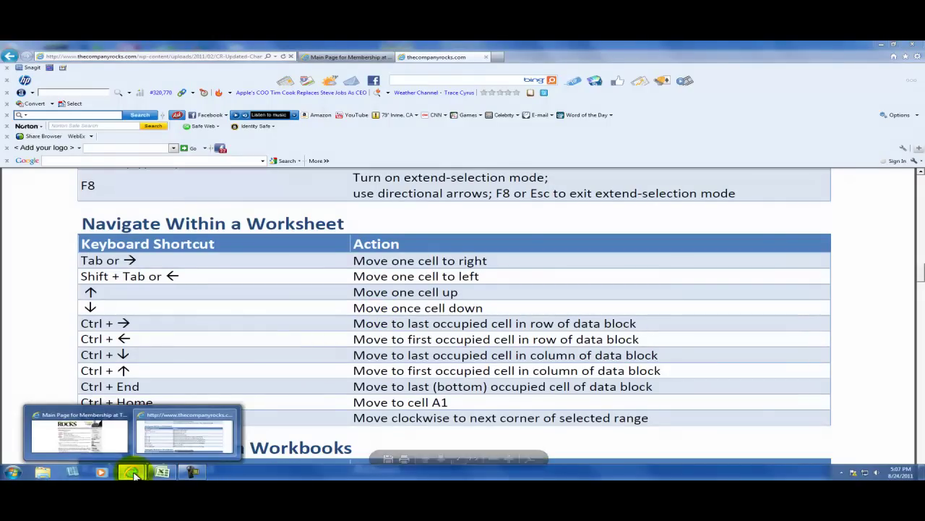
pyautogui.click(107, 419)
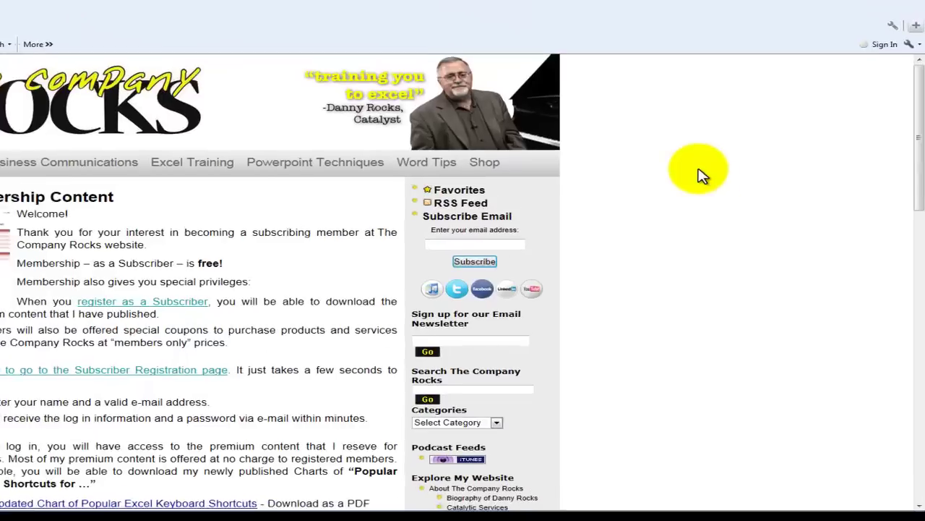
# - Scroll down through the membership page and back up to the top
pyautogui.scroll(-5, 766, 248)
pyautogui.scroll(-2, 667, 139)
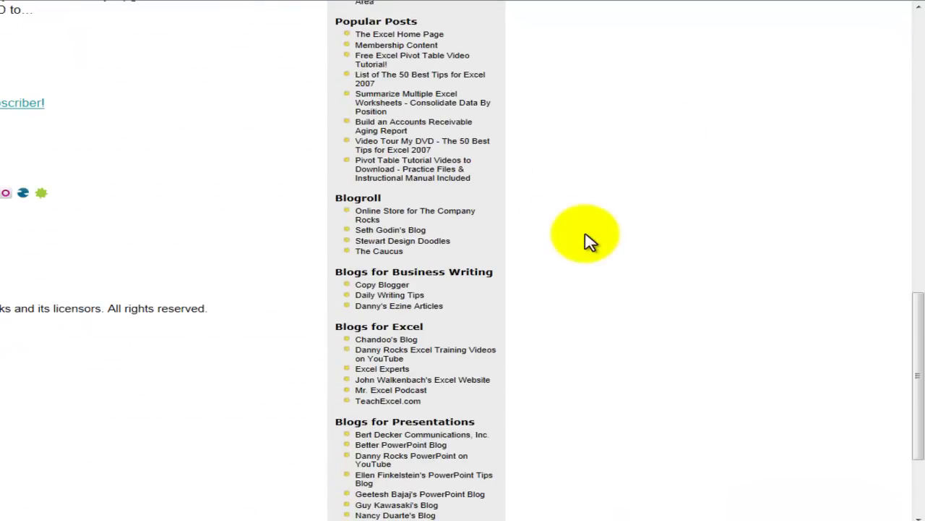
pyautogui.scroll(-1, 589, 241)
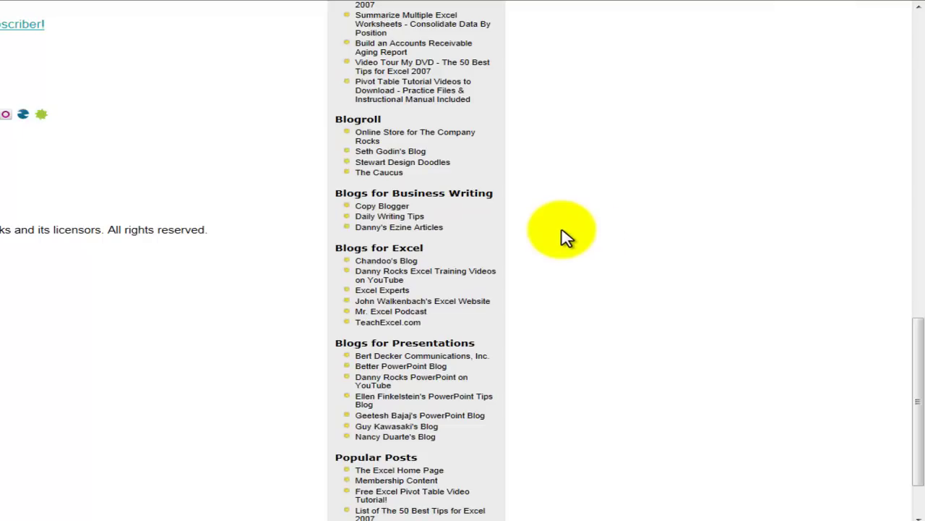
pyautogui.scroll(3, 561, 224)
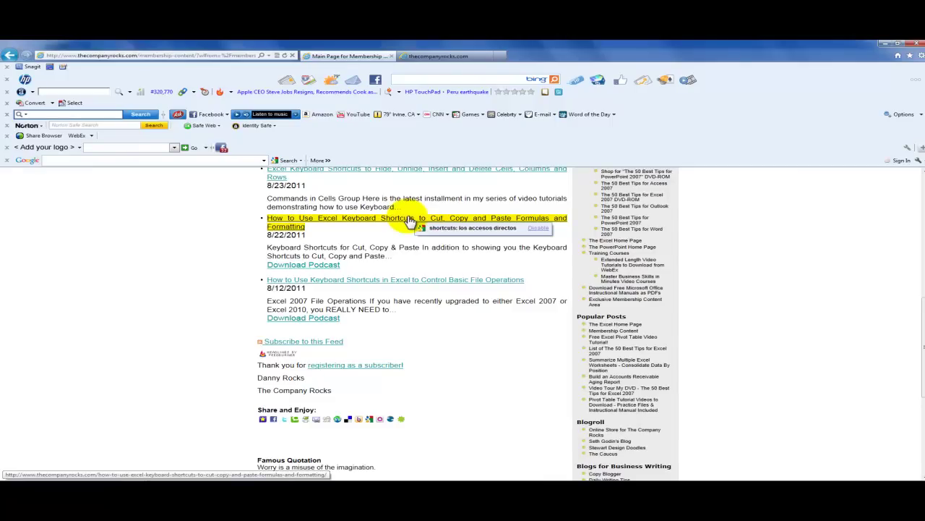
pyautogui.scroll(2, 409, 220)
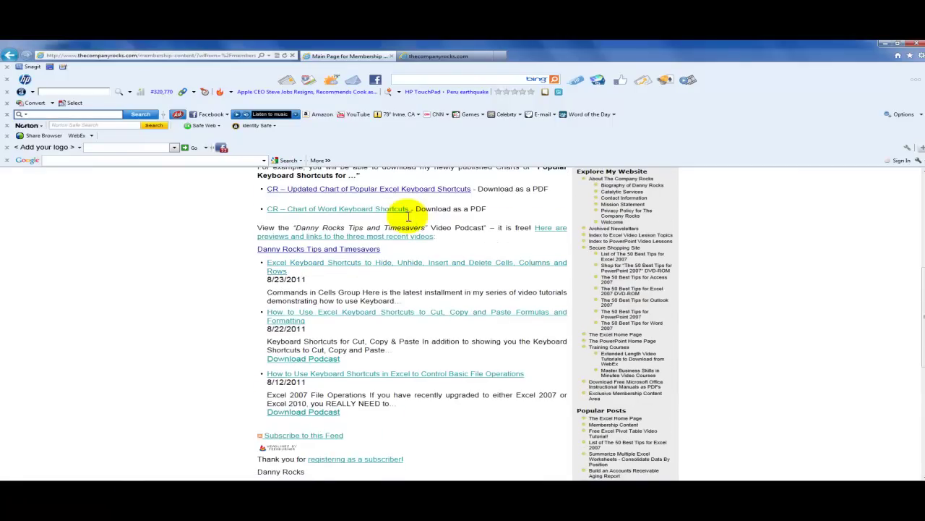
pyautogui.scroll(5, 410, 221)
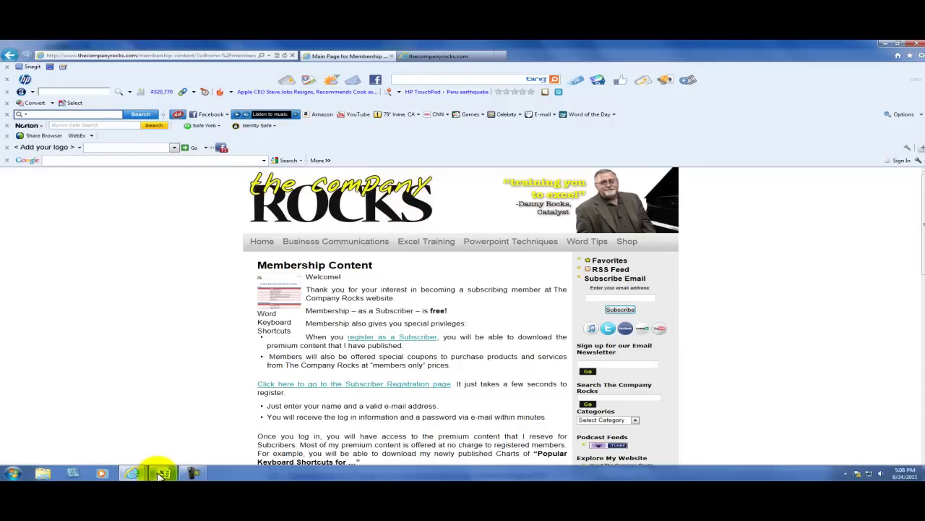
# - Return to the Excel workbook's Opening Page sheet and select the empty cell B28
pyautogui.click(159, 474)
pyautogui.click(66, 462)
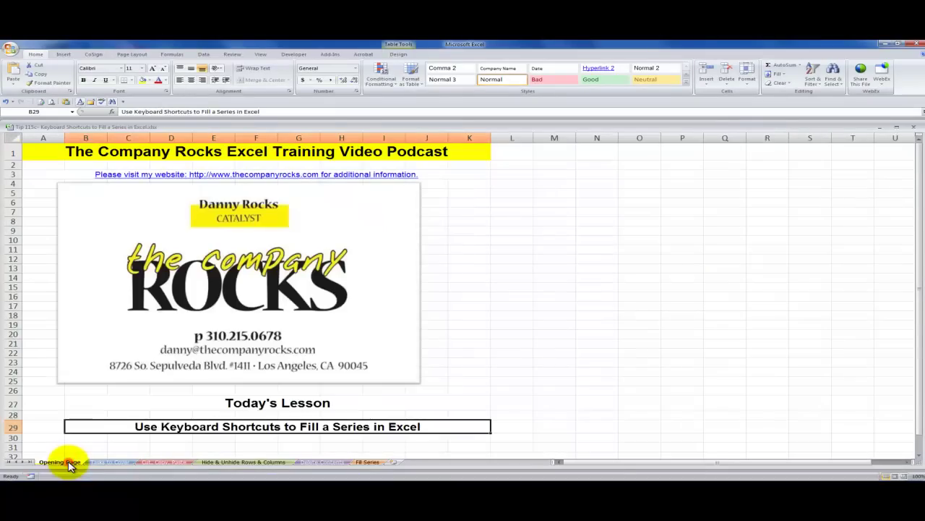
pyautogui.click(84, 413)
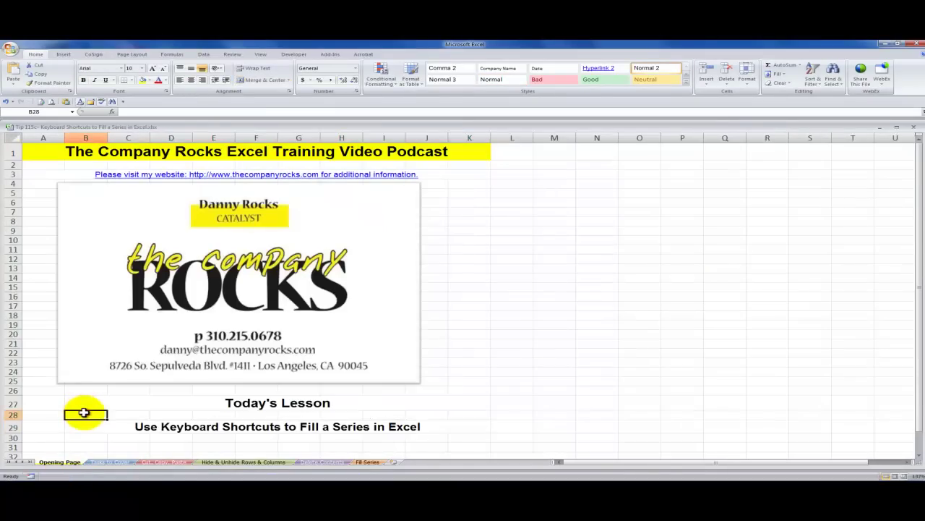